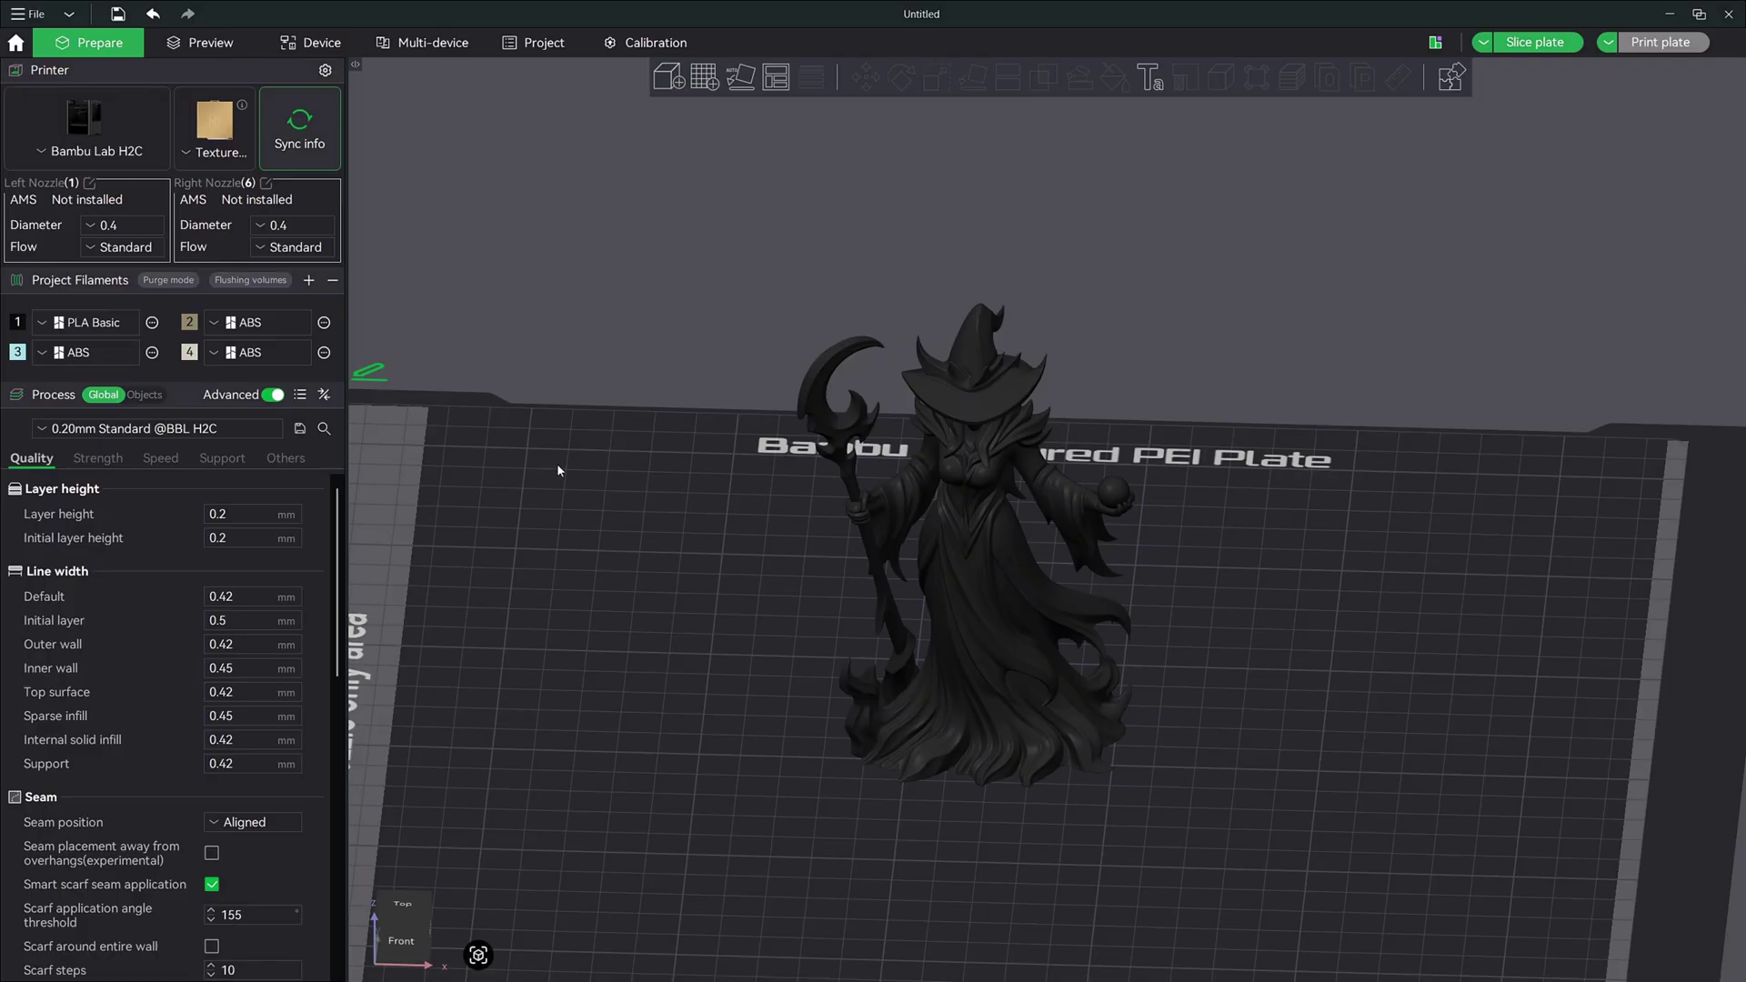
pyautogui.moveTo(792, 653); pyautogui.dragTo(799, 636)
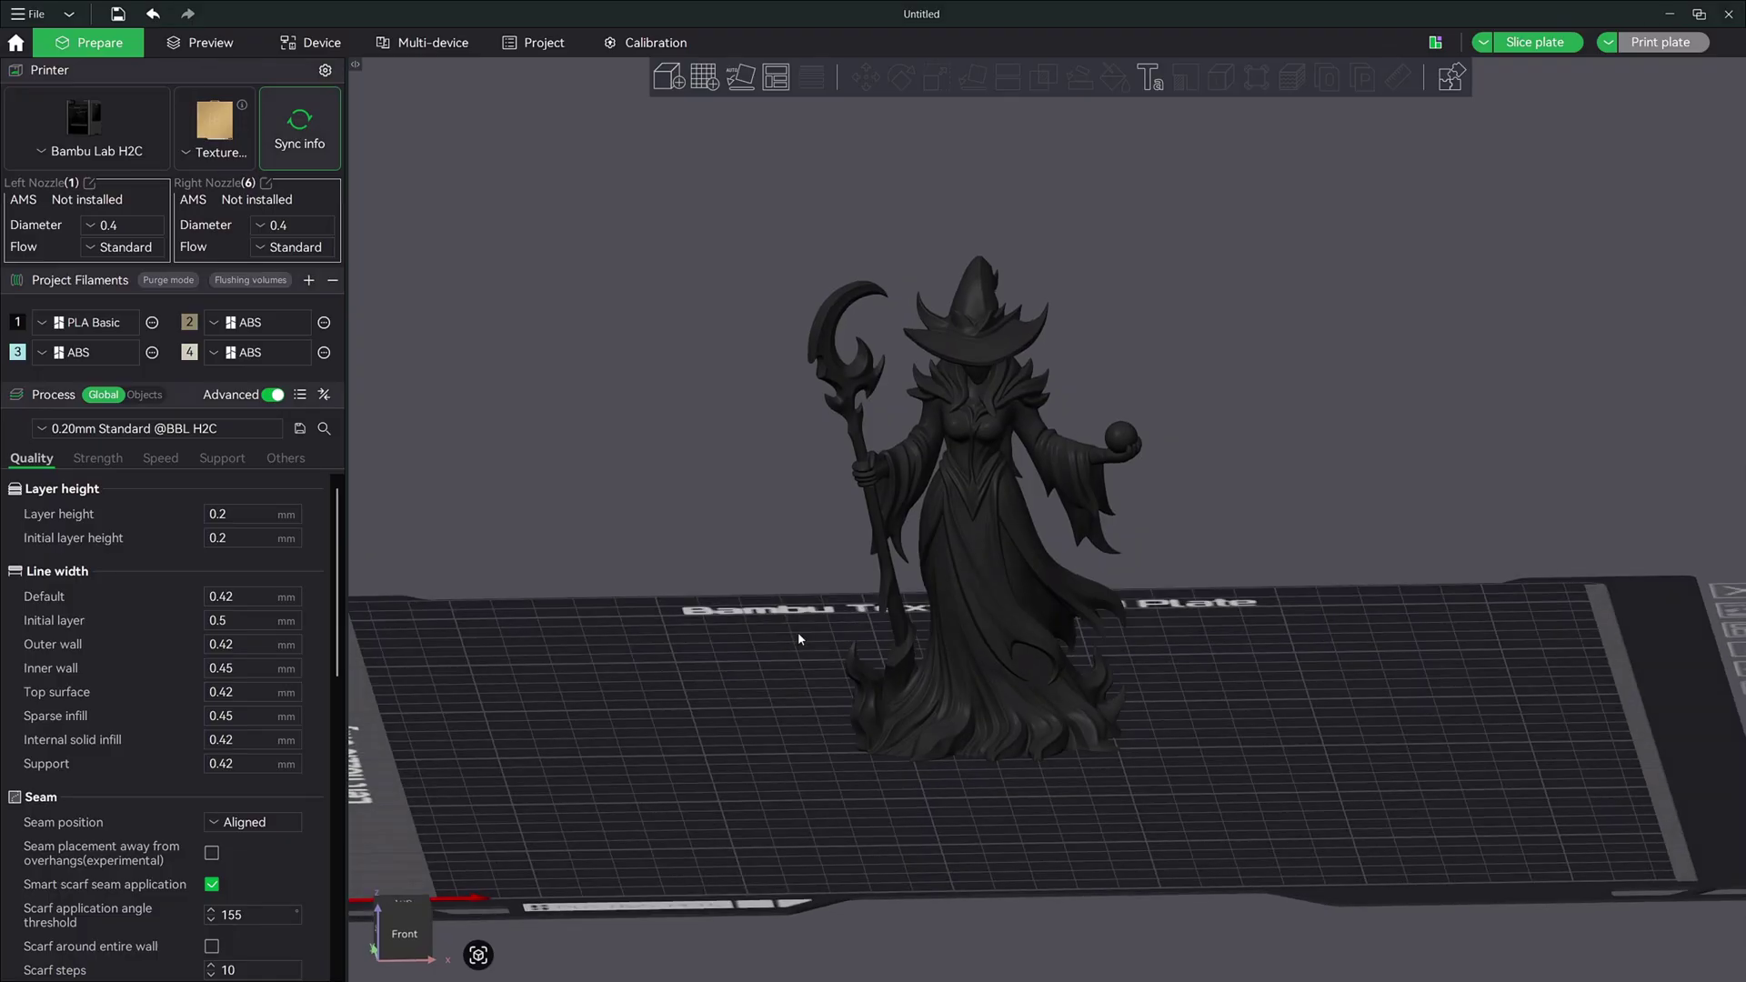
pyautogui.moveTo(1229, 681); pyautogui.dragTo(1222, 684)
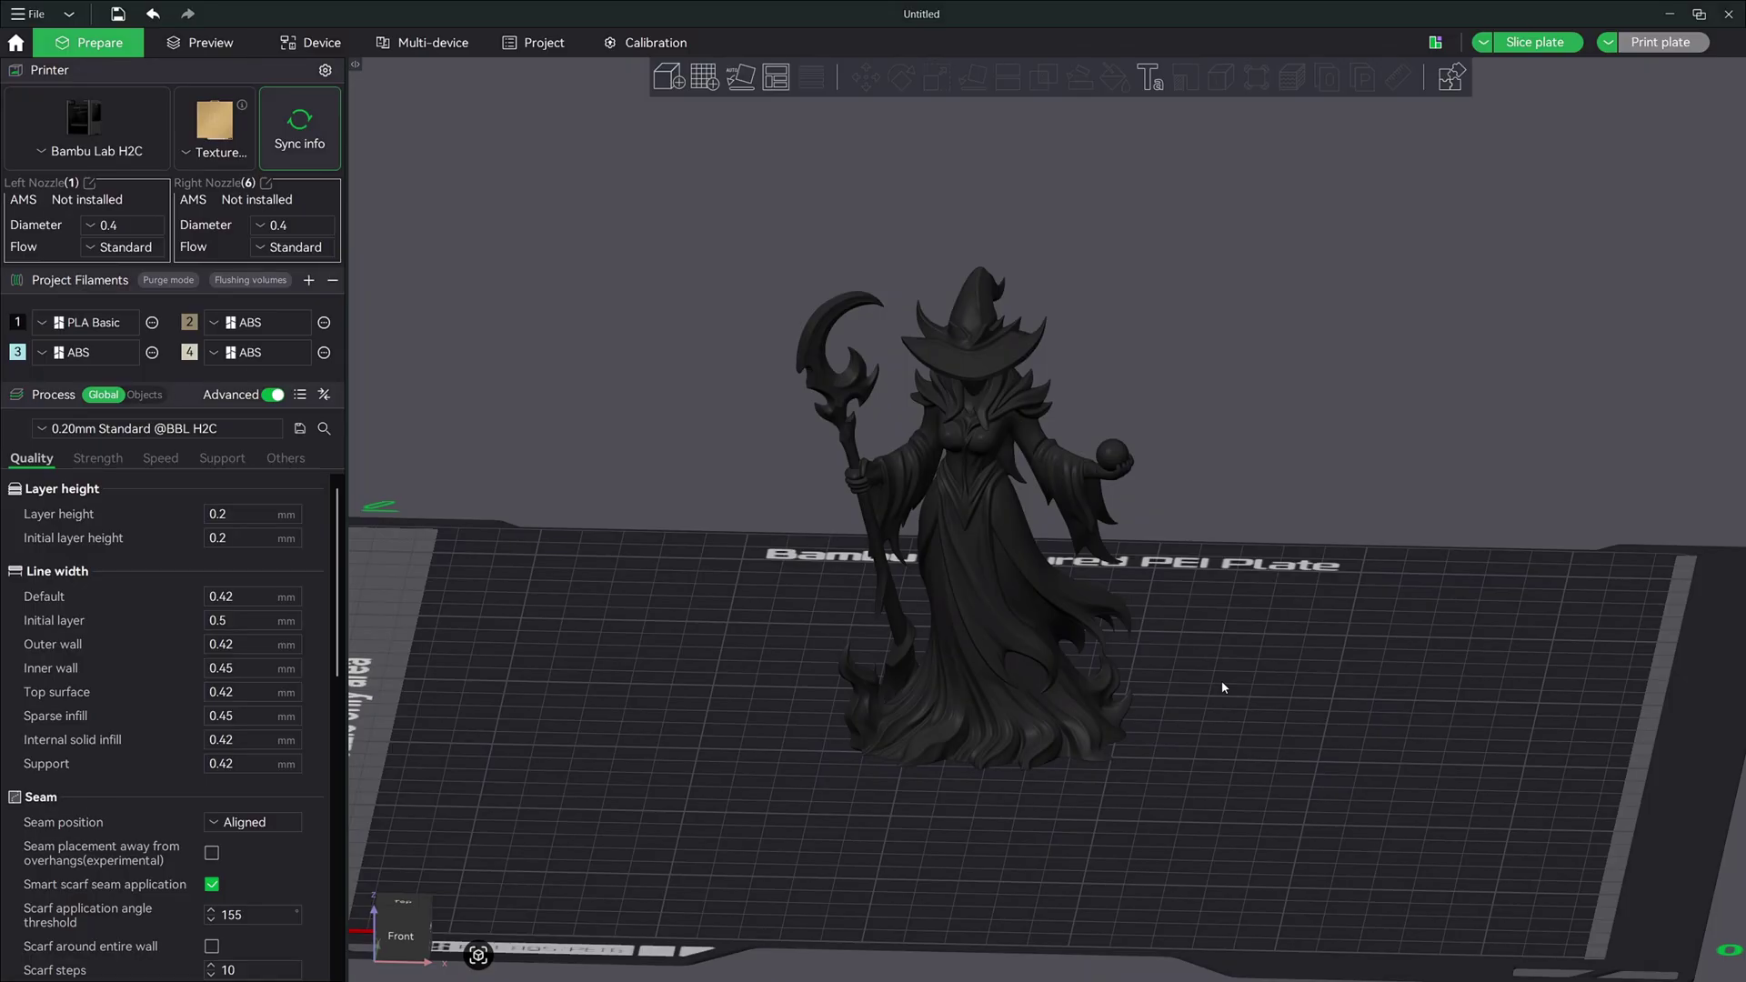
pyautogui.click(1007, 516)
pyautogui.moveTo(1300, 545); pyautogui.dragTo(1322, 635)
pyautogui.click(1323, 634)
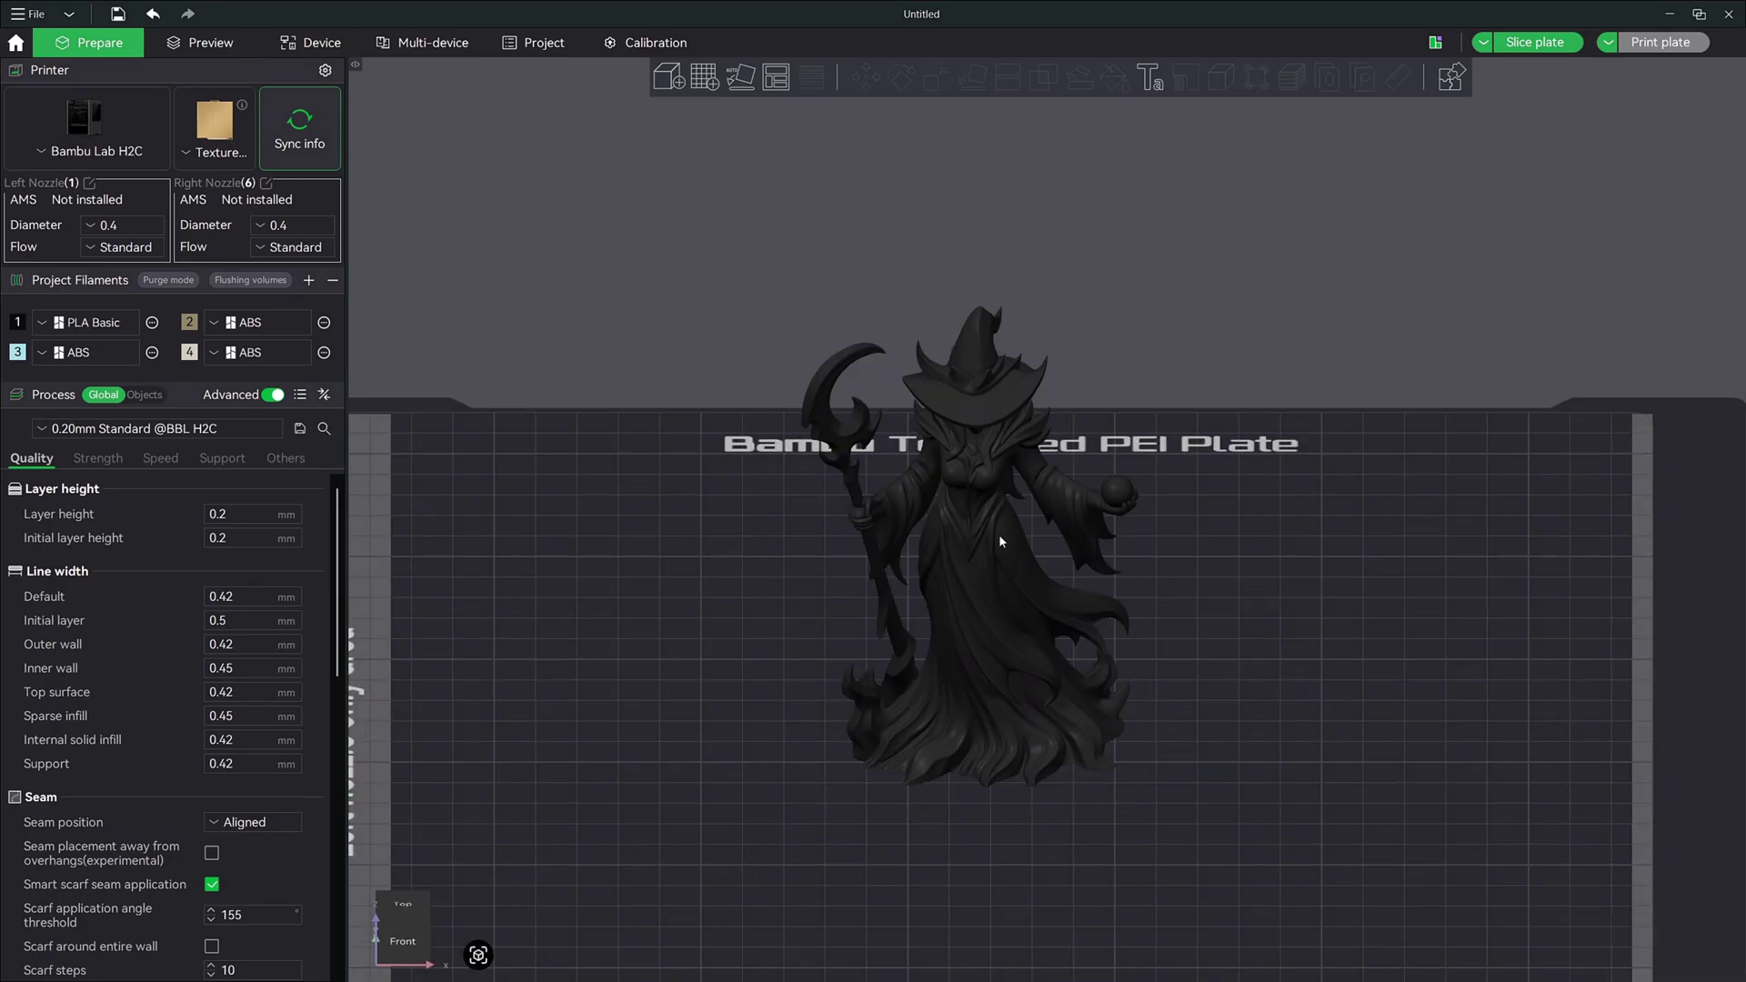
pyautogui.moveTo(1261, 693); pyautogui.dragTo(1260, 669)
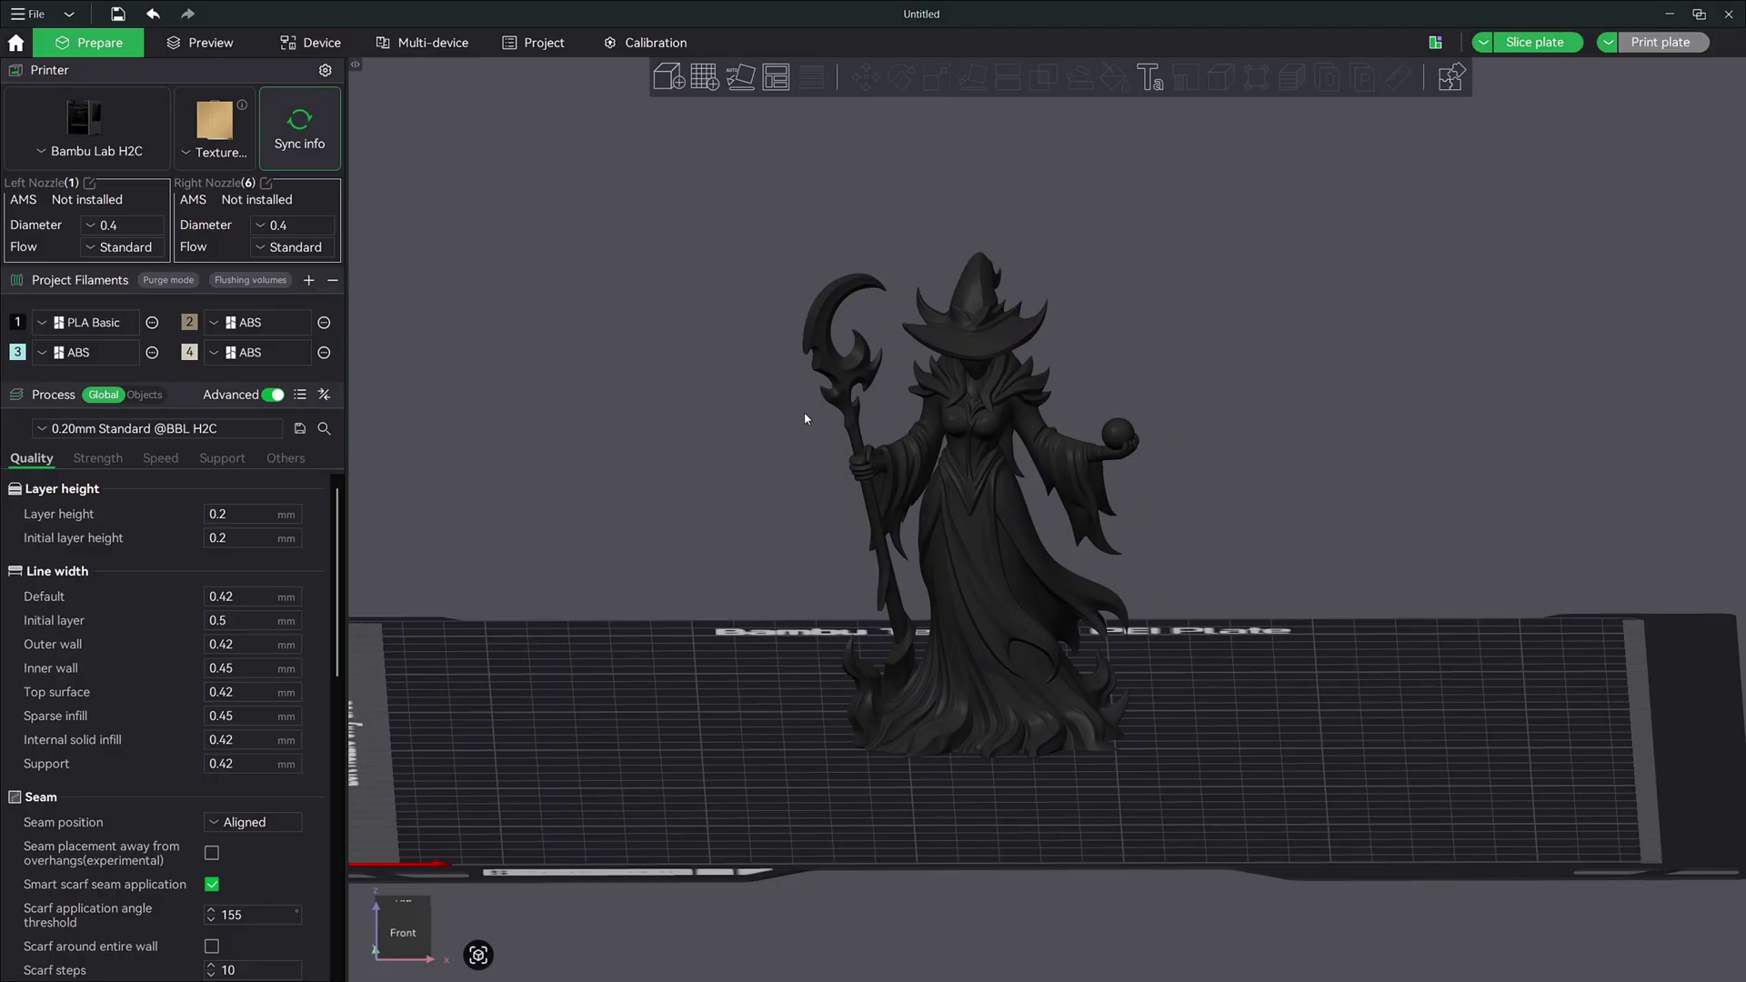
# - Check the filaments loaded in the printer on its device page and return to model preparation
pyautogui.click(312, 43)
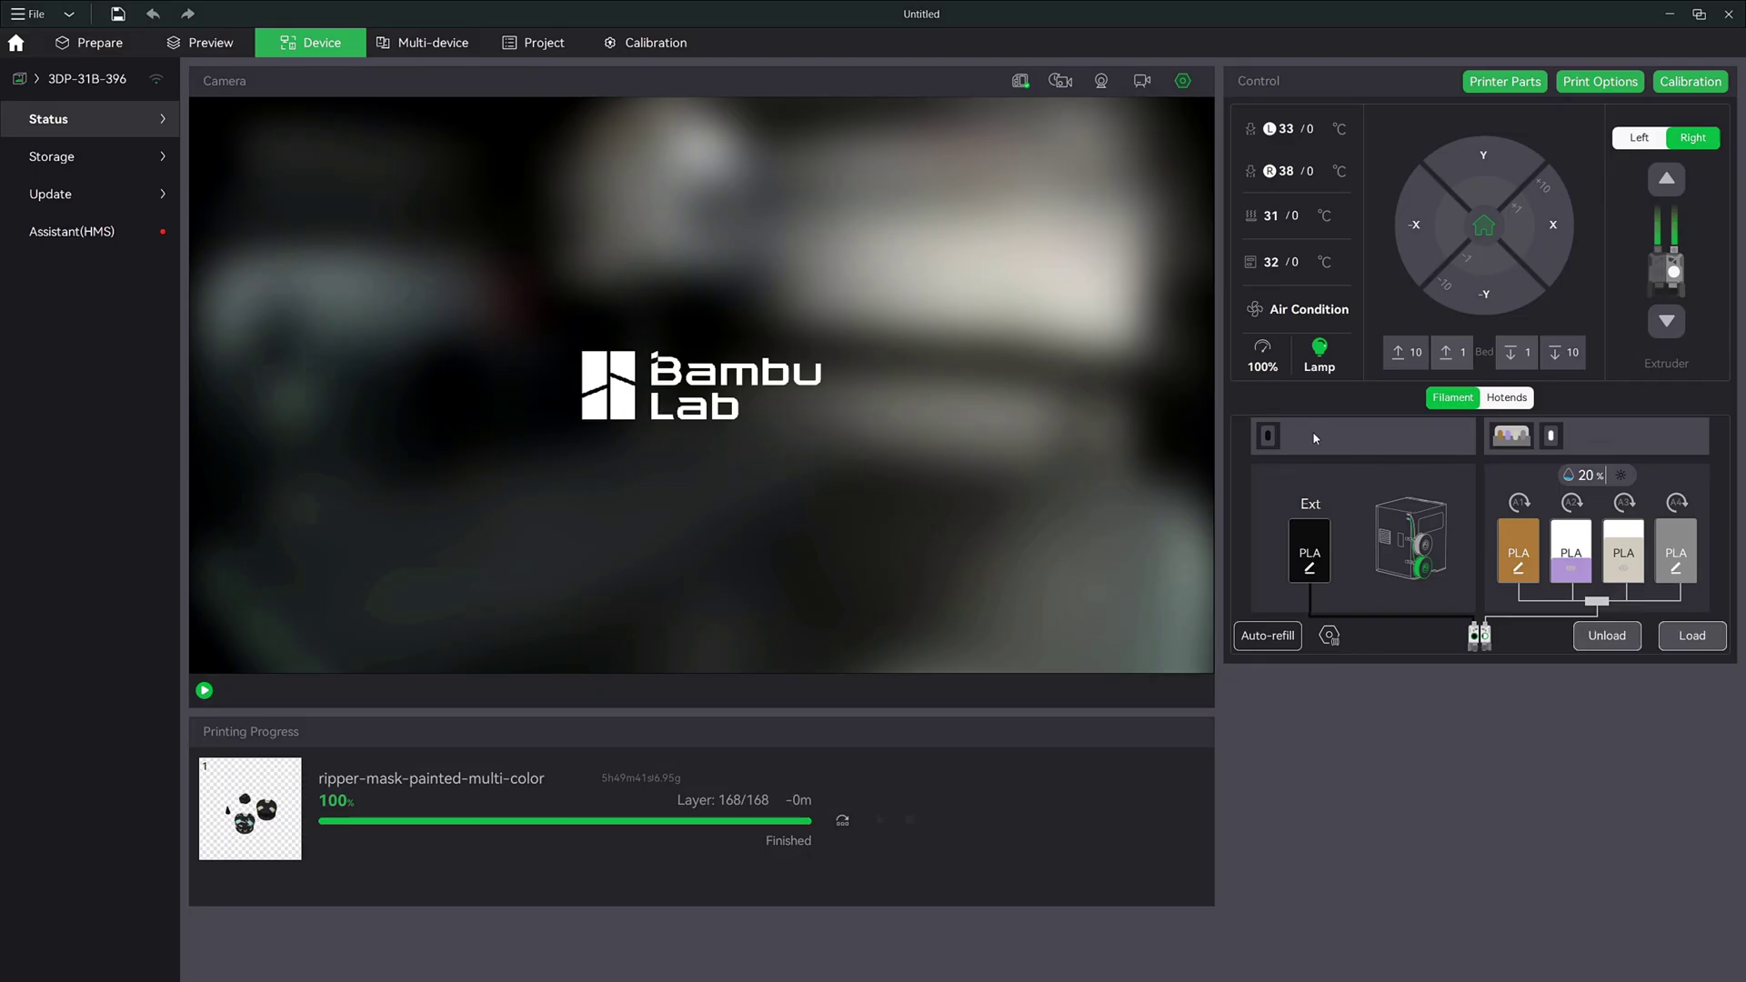
pyautogui.click(1327, 546)
pyautogui.click(91, 42)
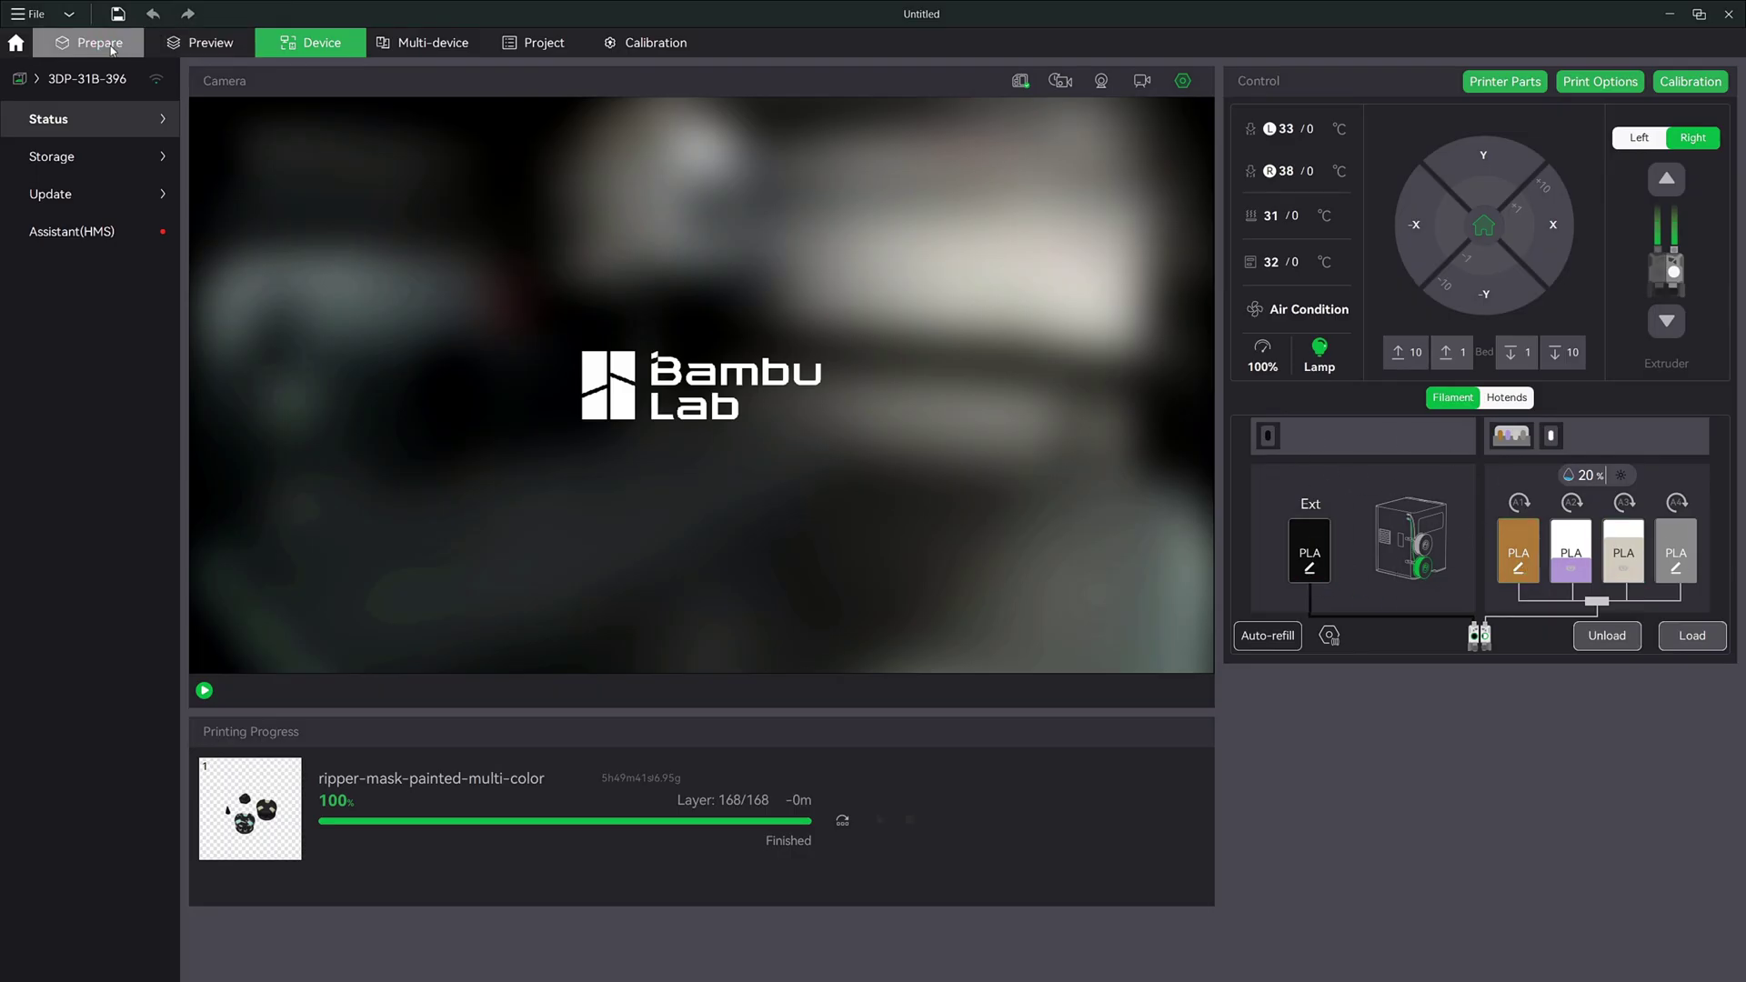
# - Synchronize the printer and nozzle information, using the 0.4 mm nozzle selection
pyautogui.click(299, 128)
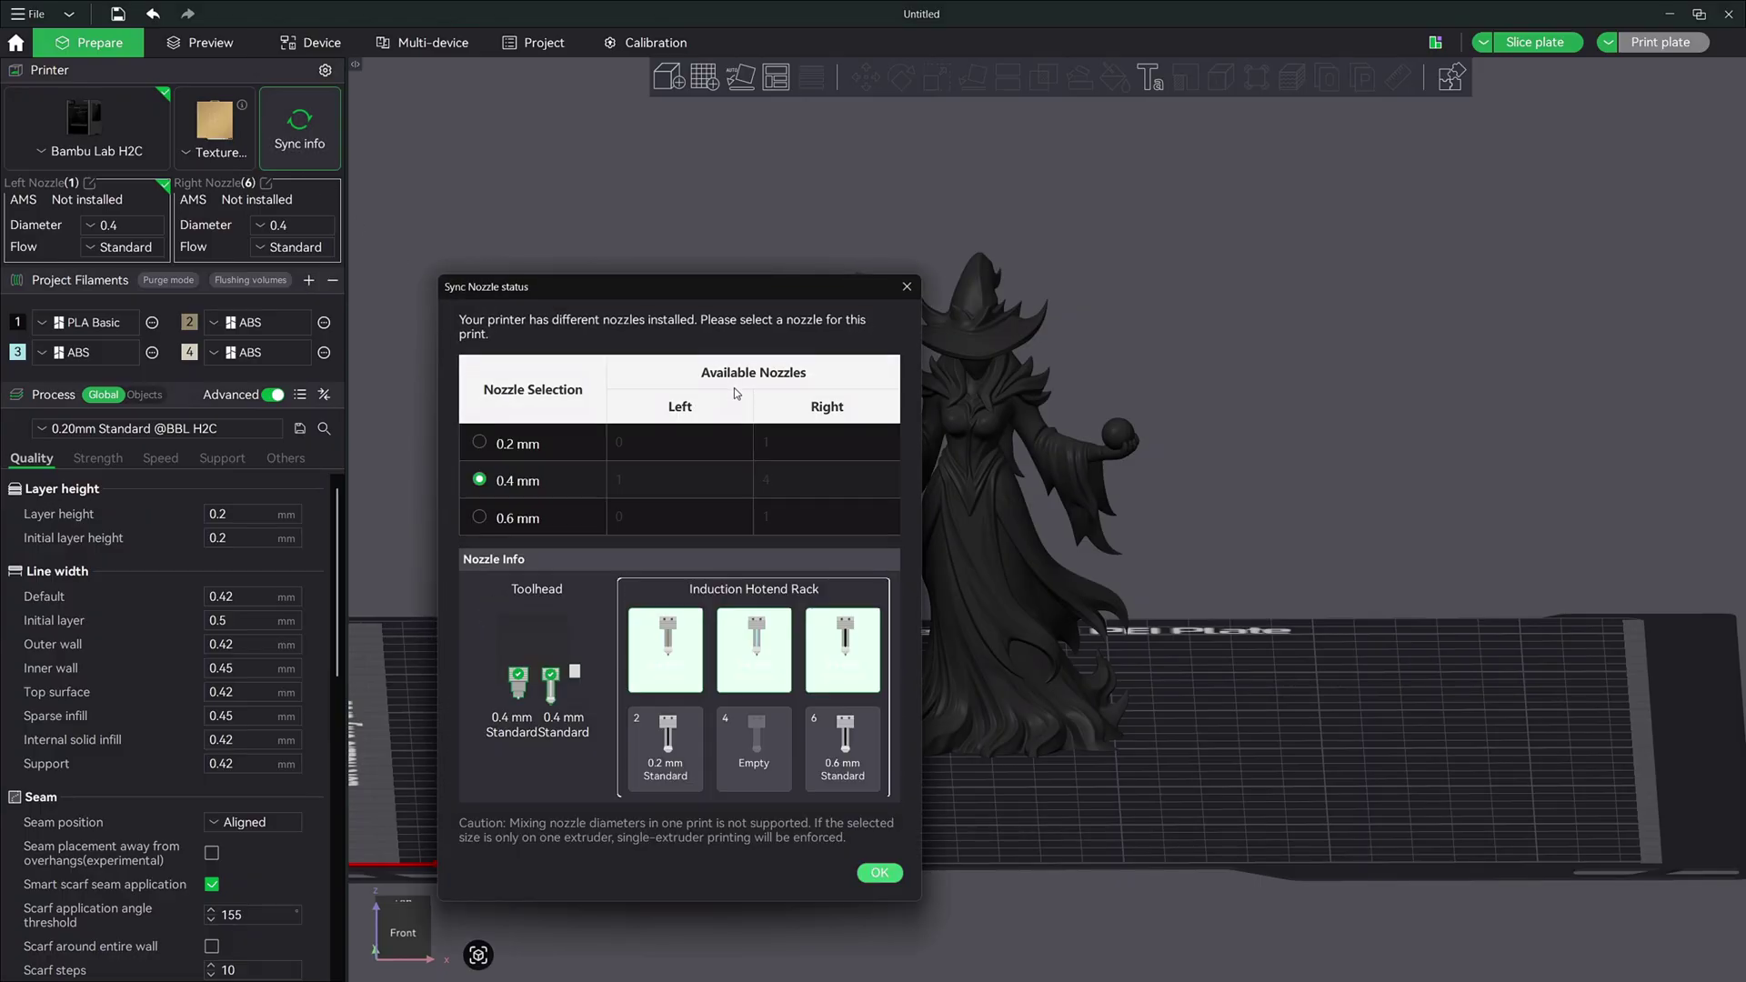
pyautogui.moveTo(613, 293); pyautogui.dragTo(855, 206)
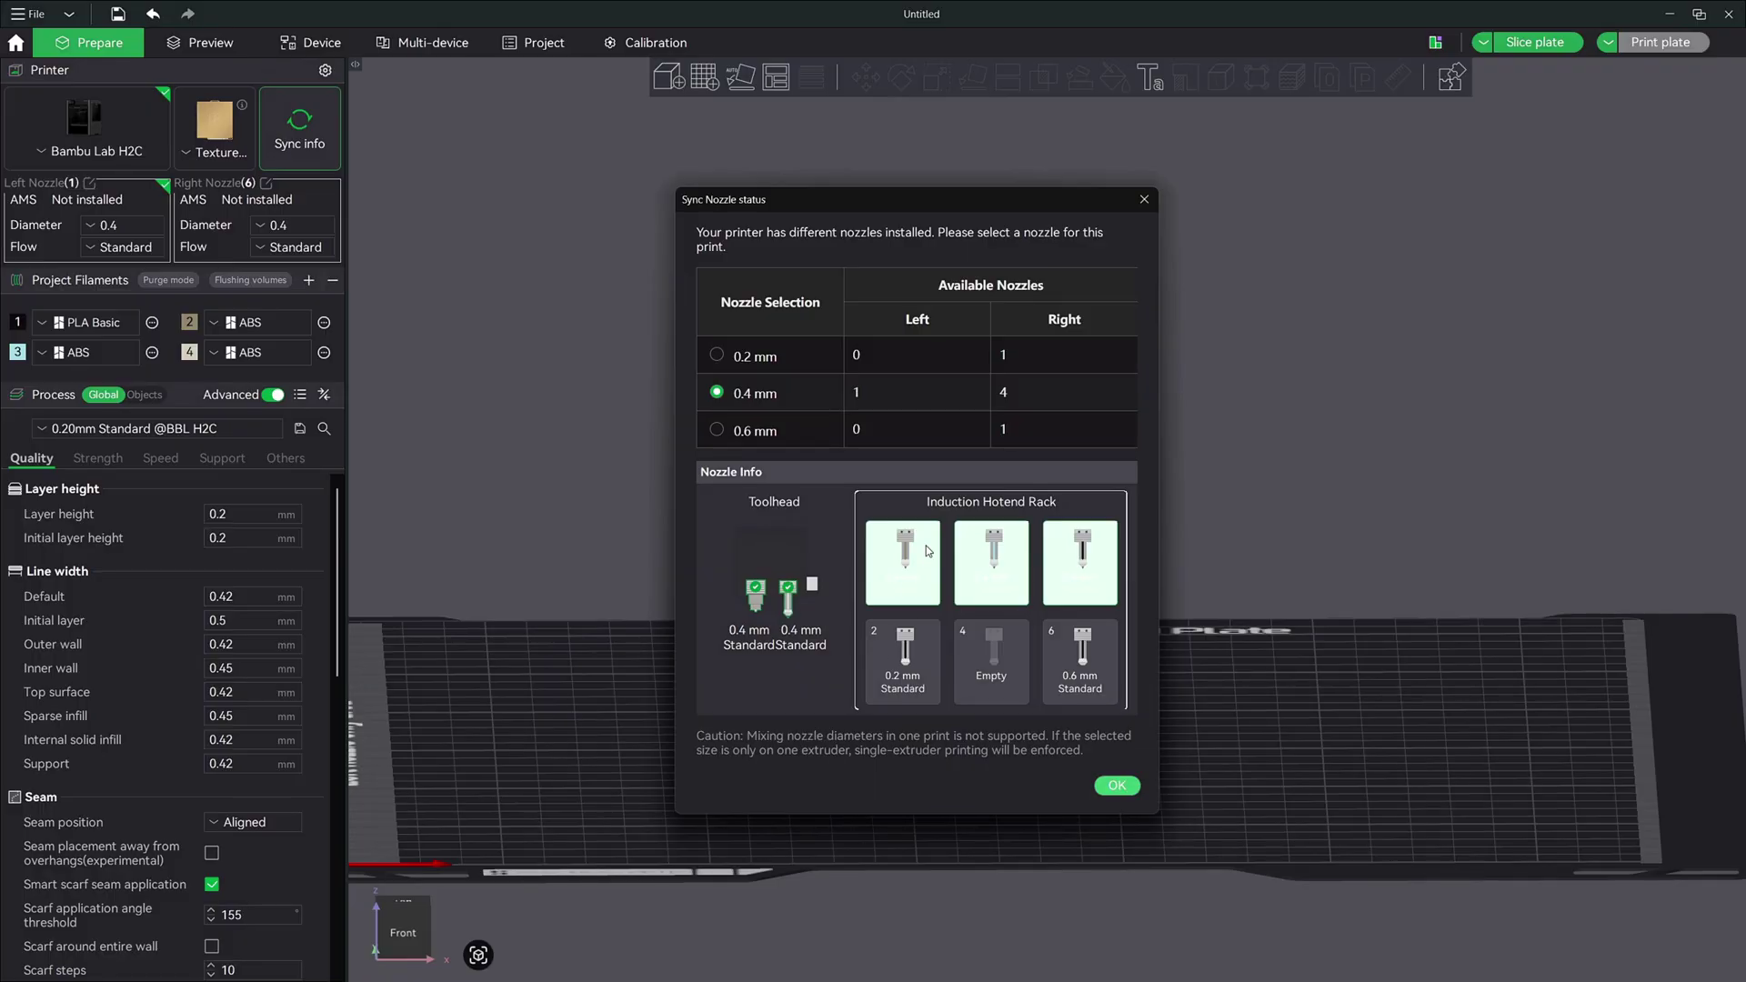
pyautogui.click(1113, 785)
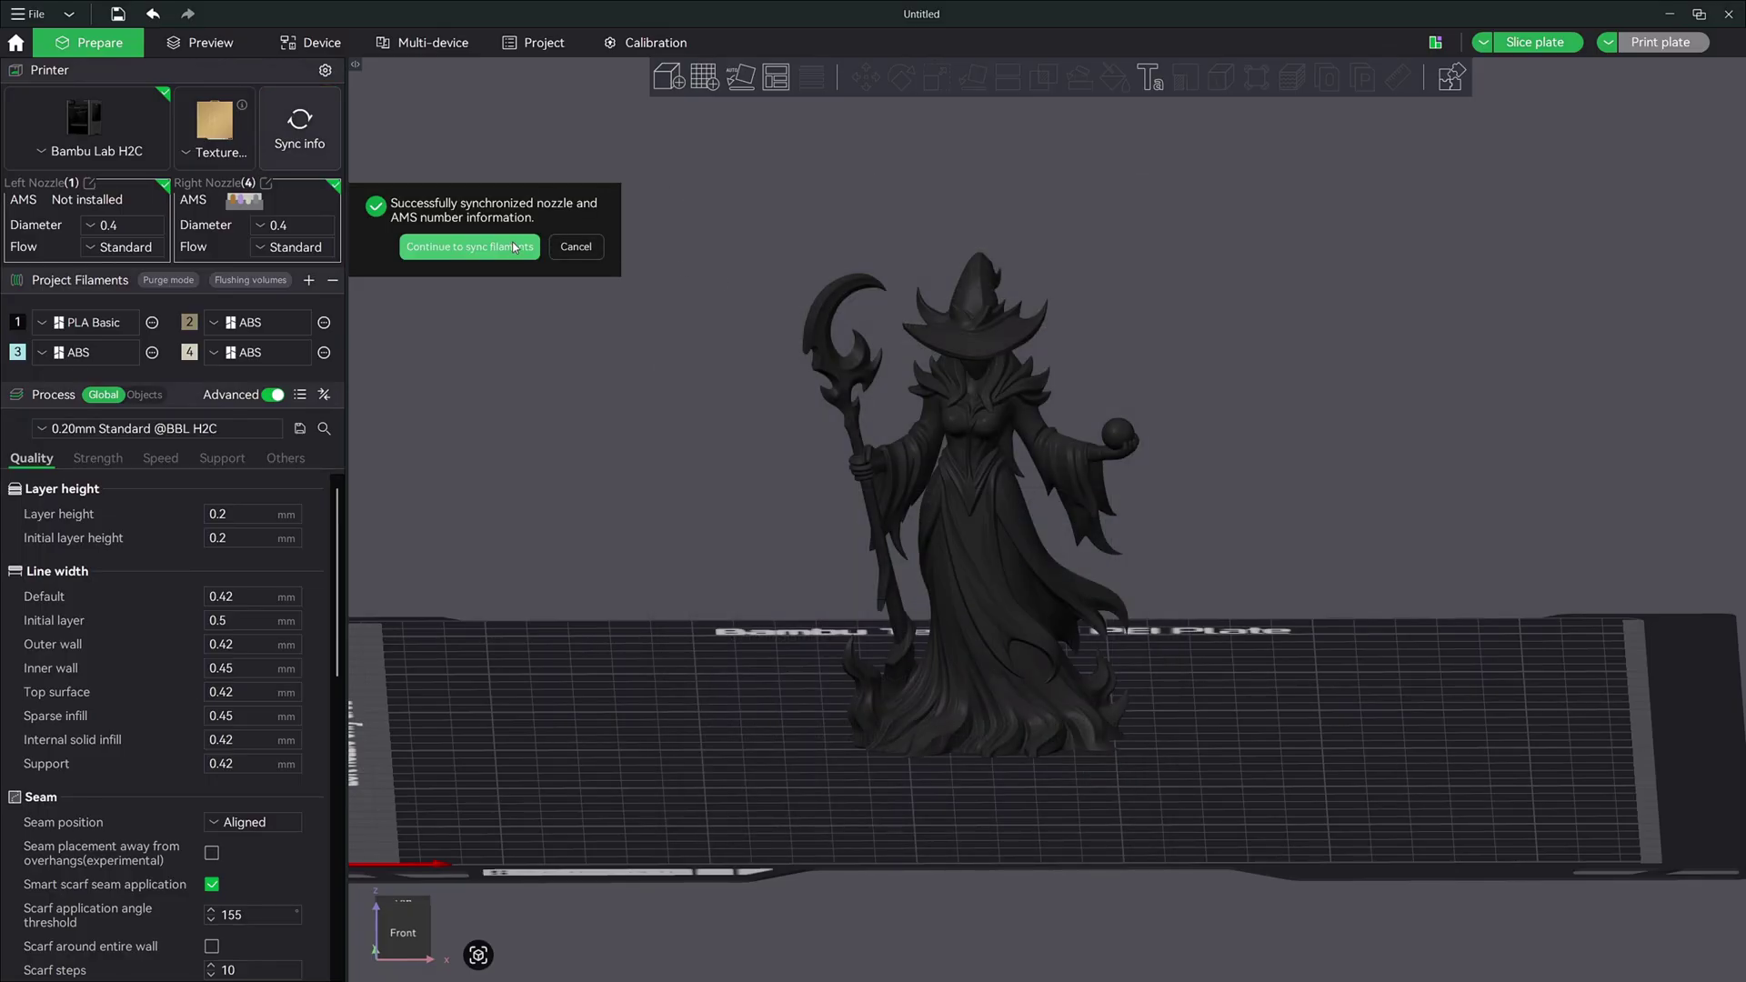
# - Synchronize the project filaments from the printer in Overwriting mode
pyautogui.click(514, 244)
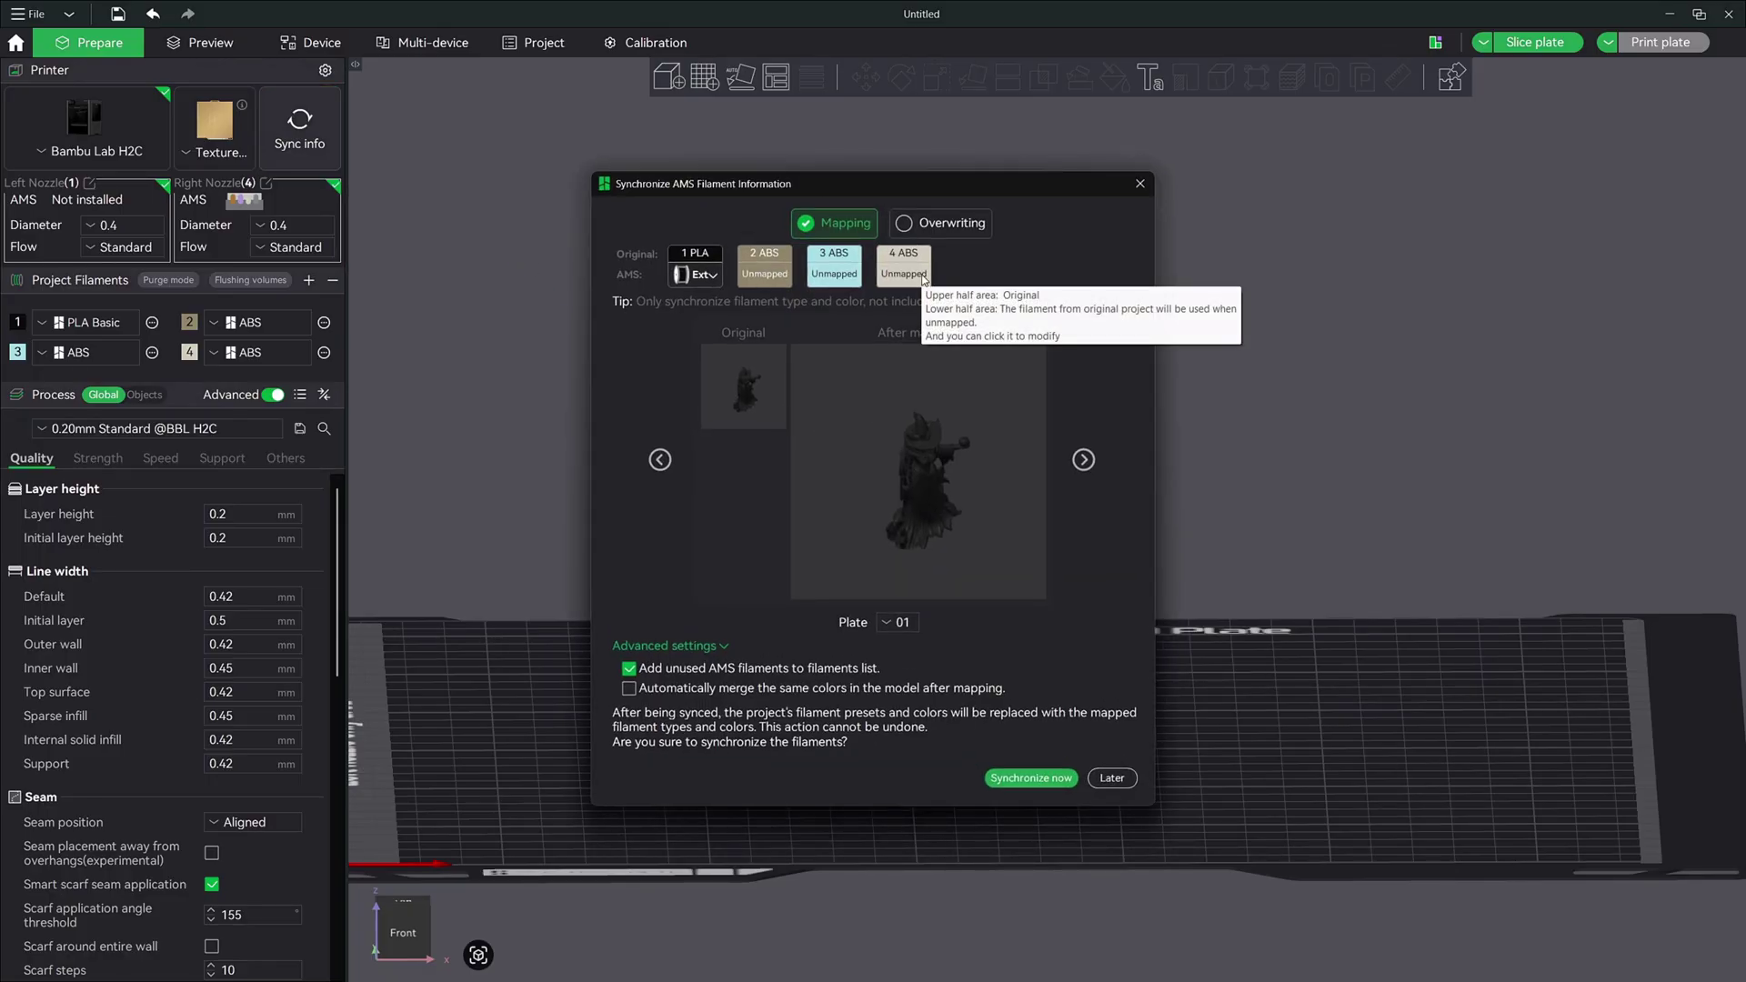
pyautogui.click(764, 274)
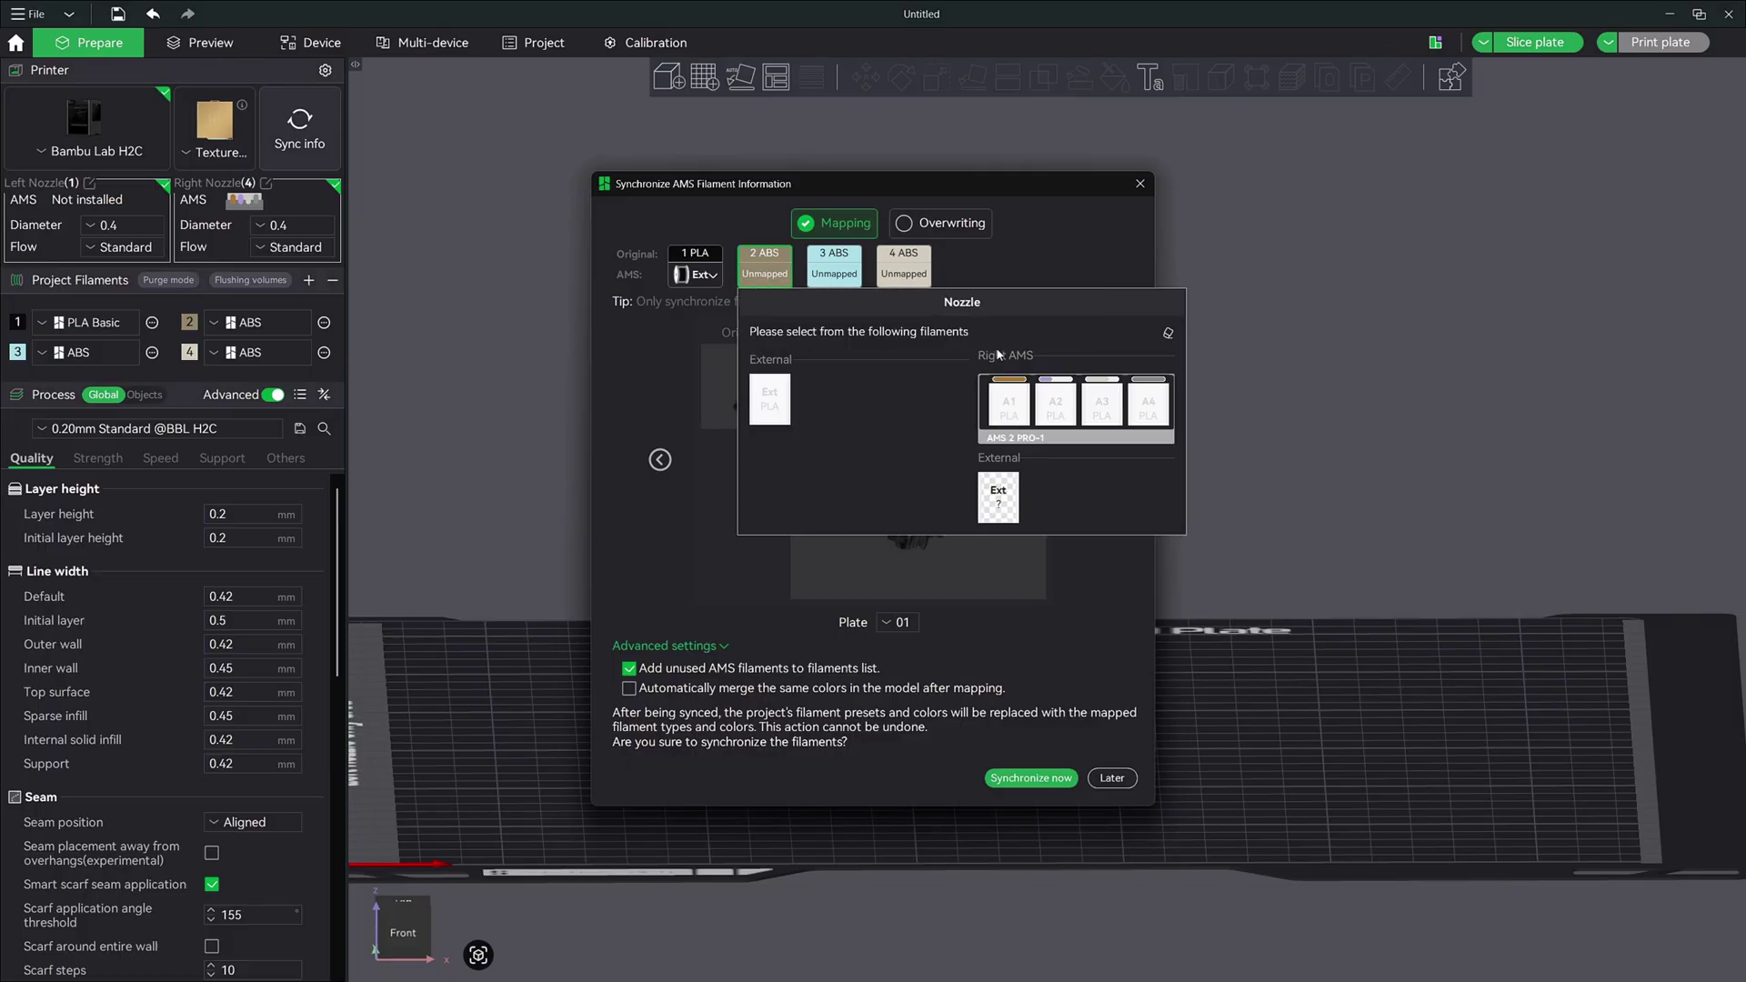
pyautogui.click(1033, 280)
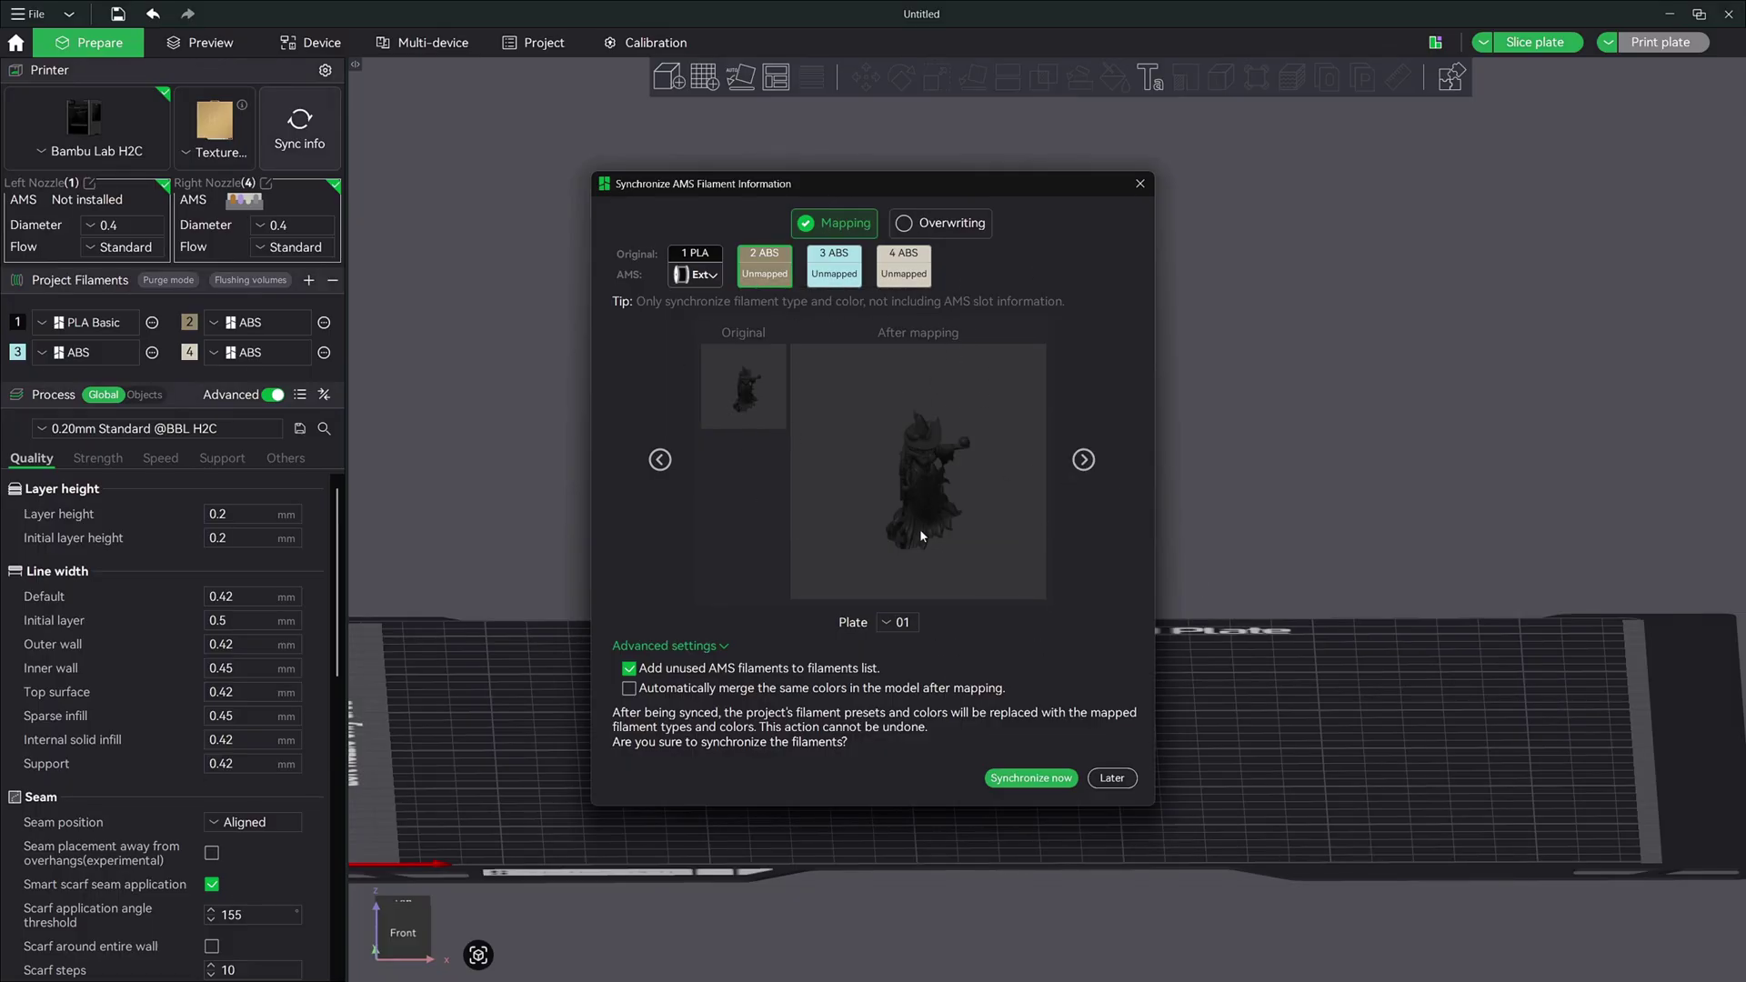
pyautogui.click(918, 223)
pyautogui.click(1045, 744)
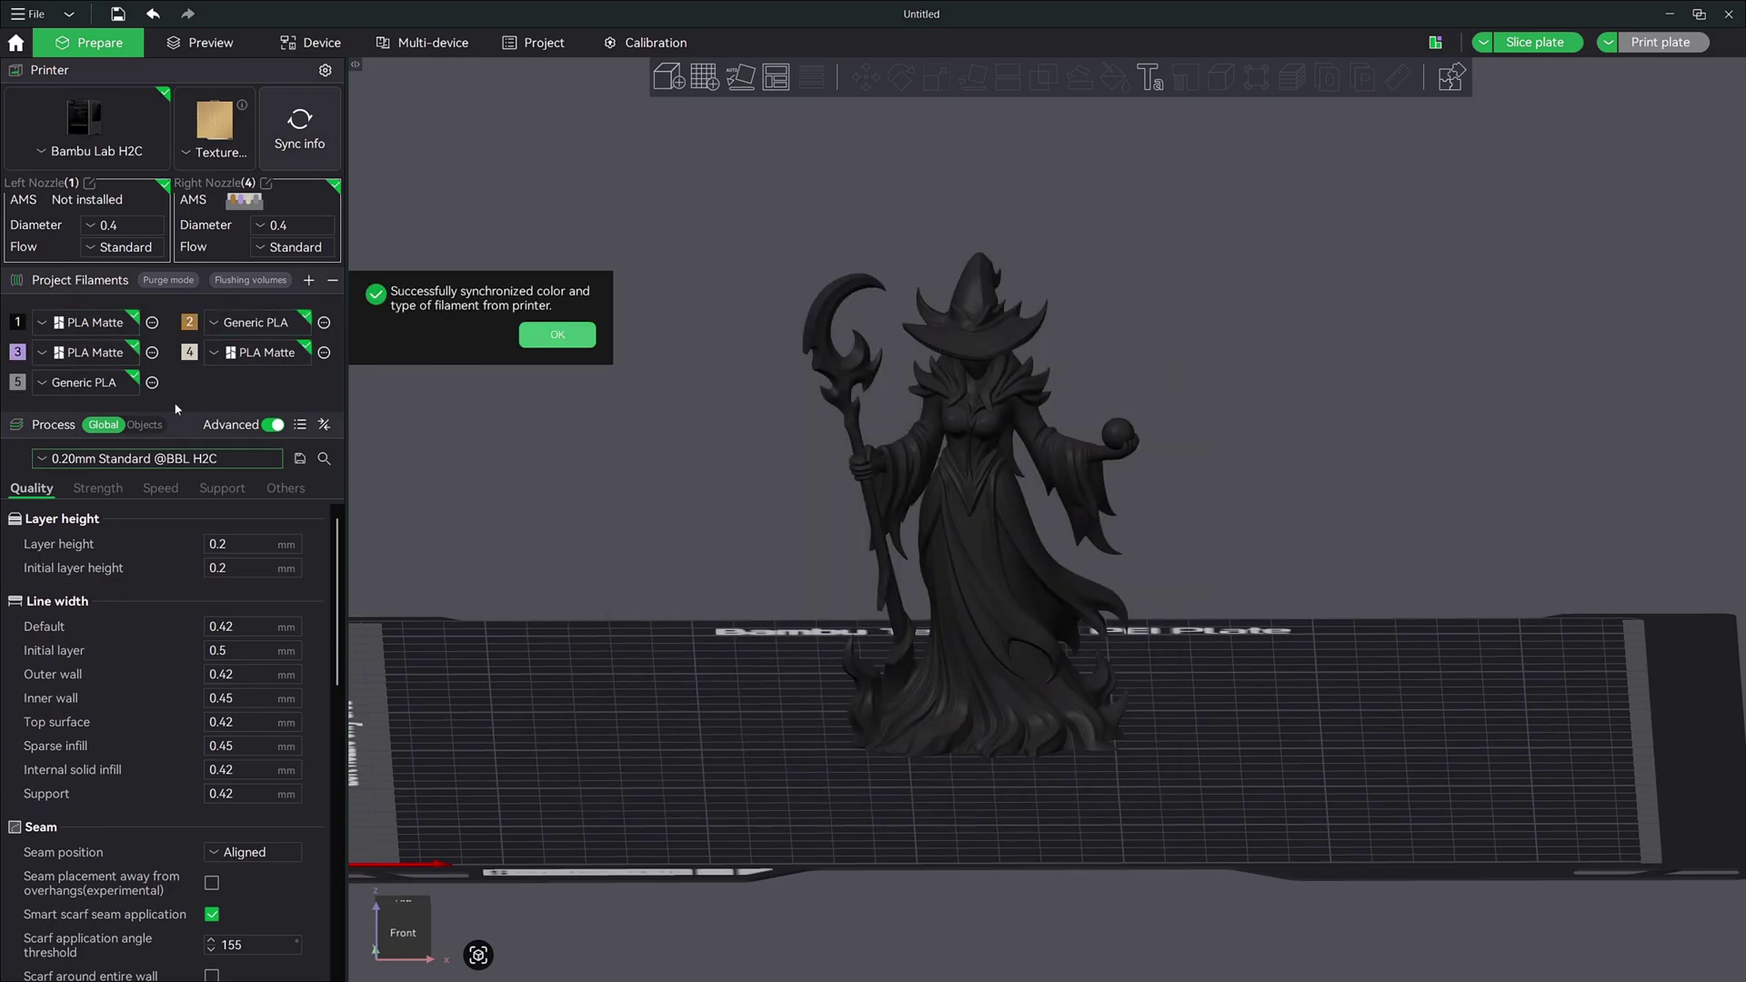
pyautogui.click(557, 336)
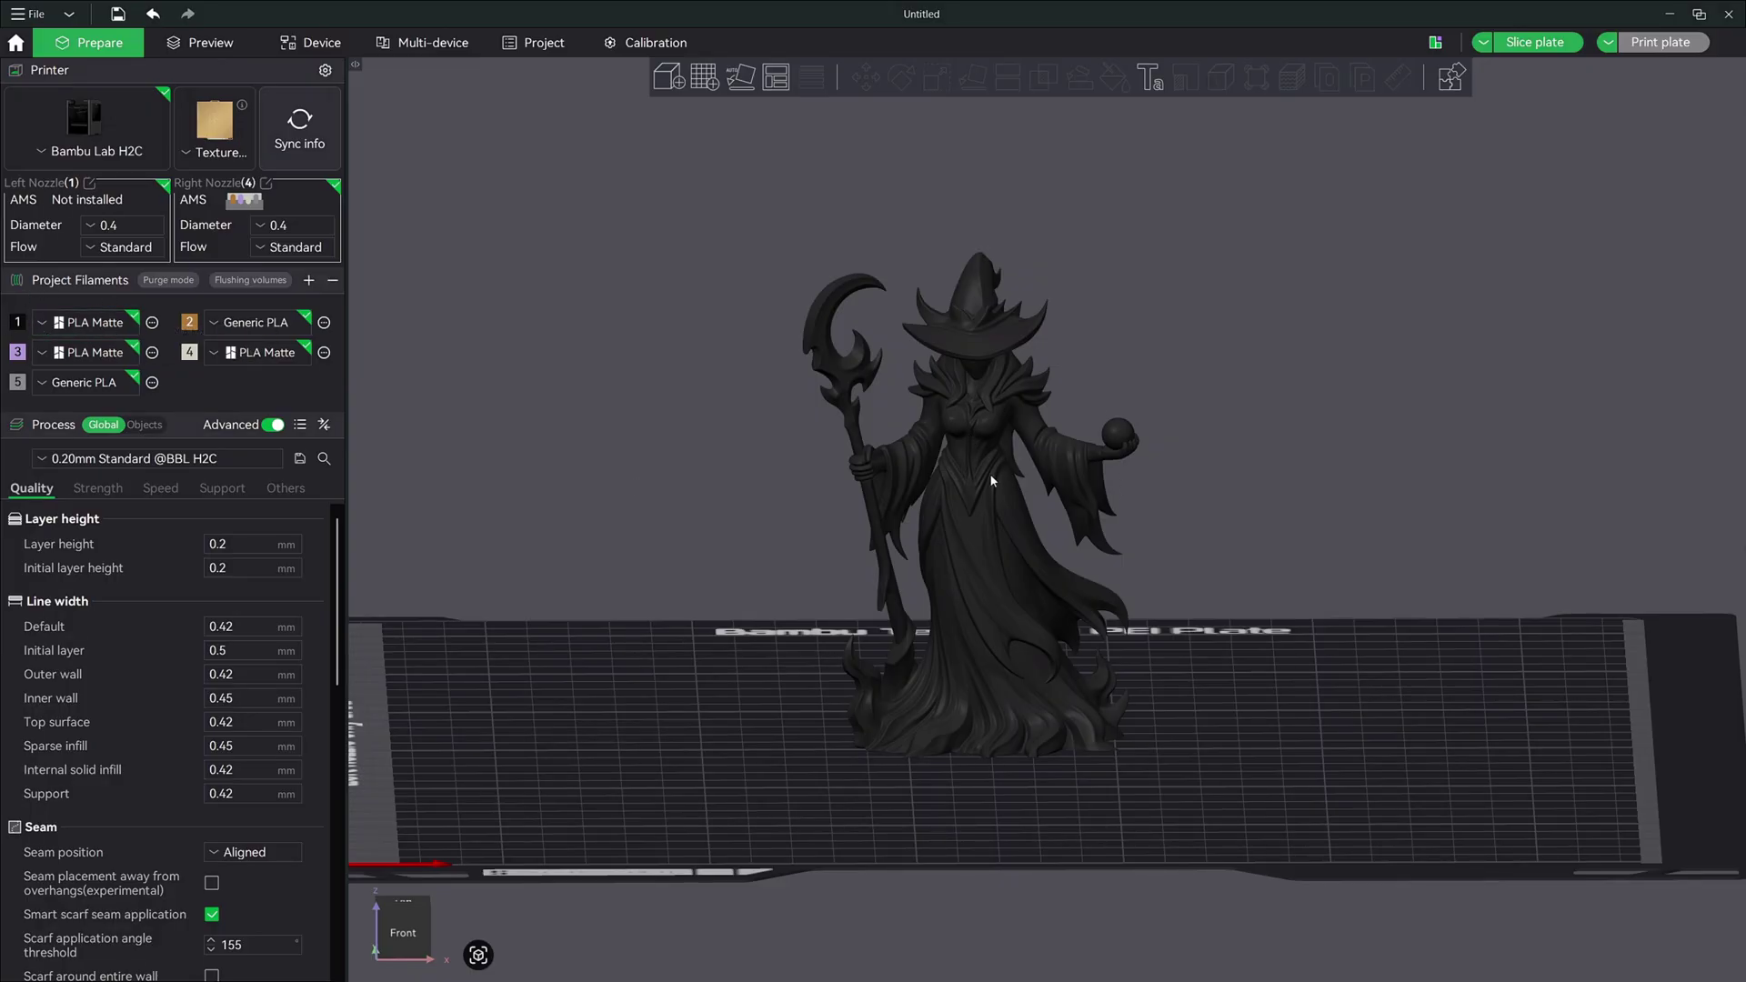
# - Select the witch model and start color painting on it
pyautogui.click(990, 362)
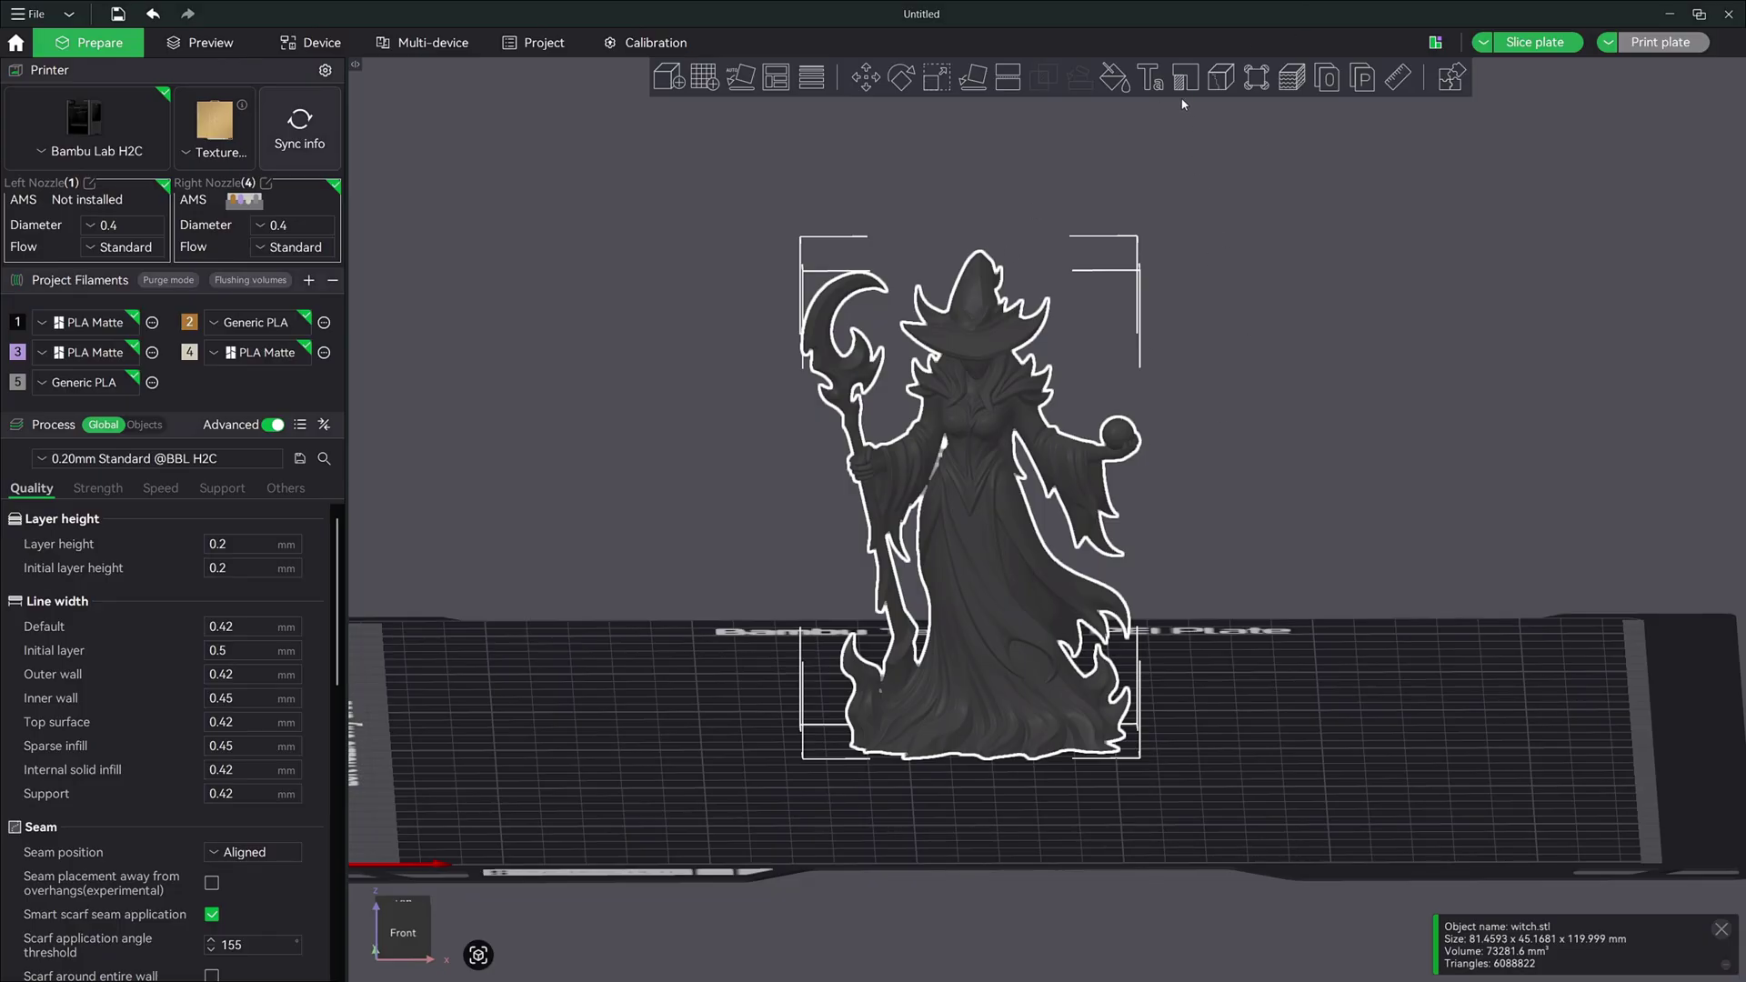
pyautogui.click(1115, 82)
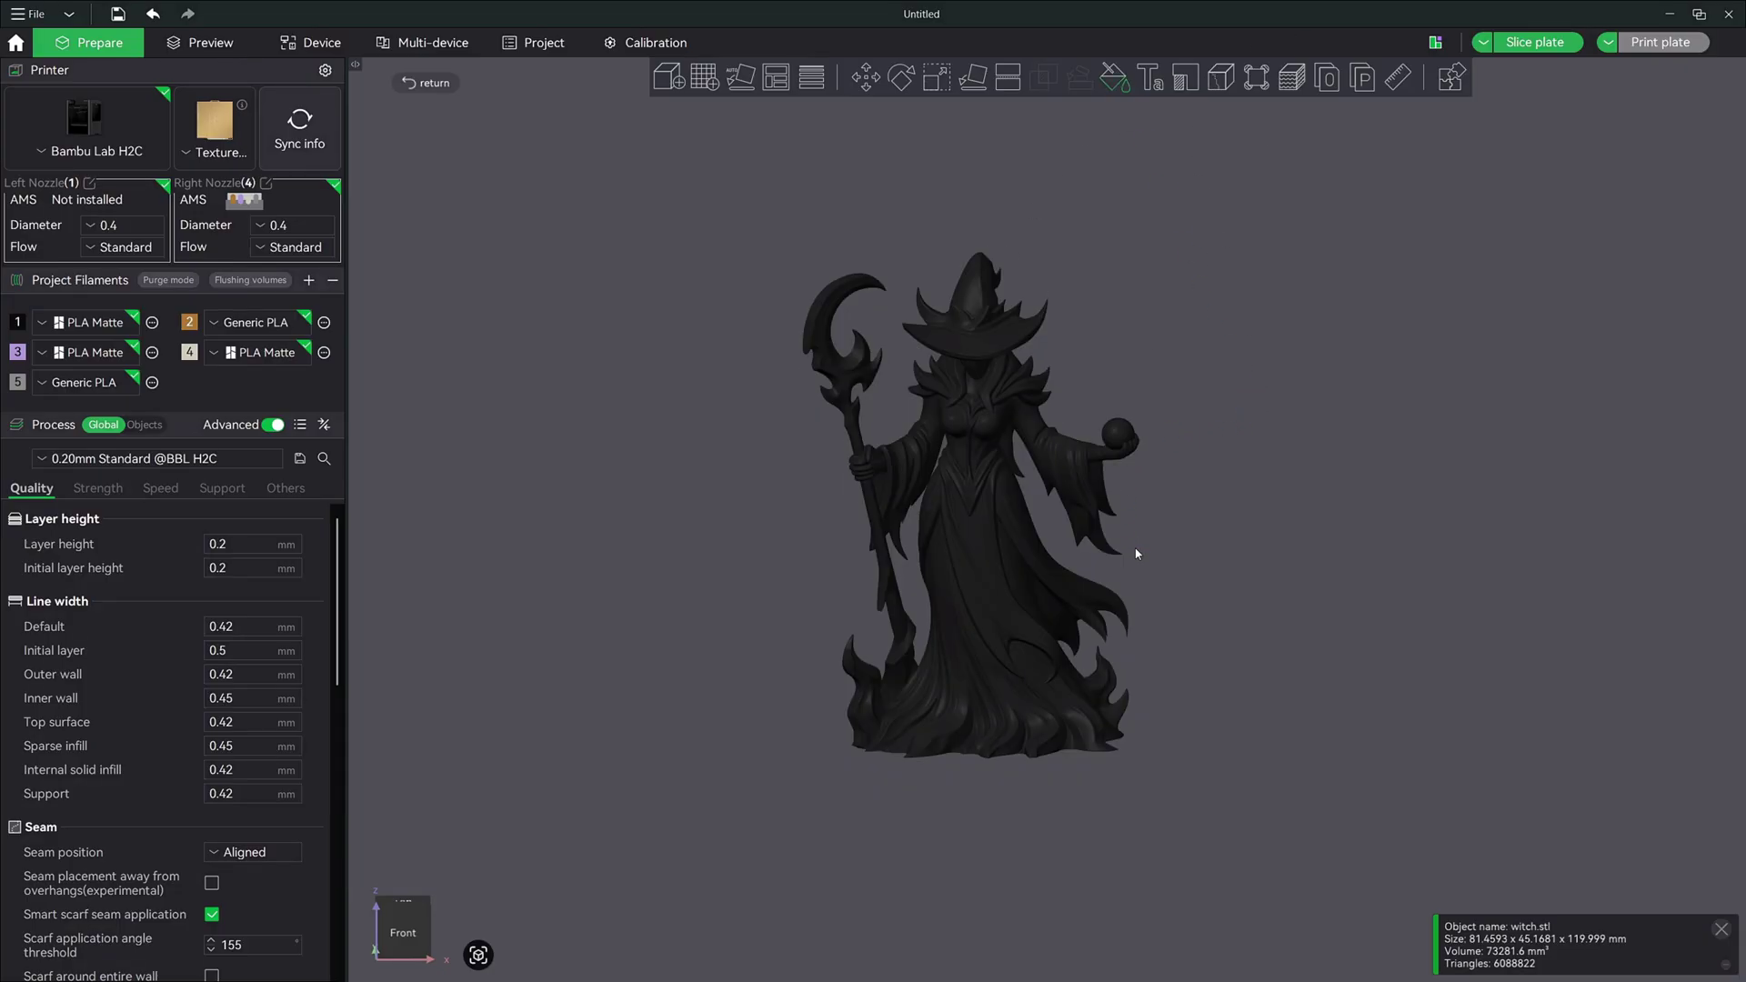
pyautogui.scroll(5, 1123, 536)
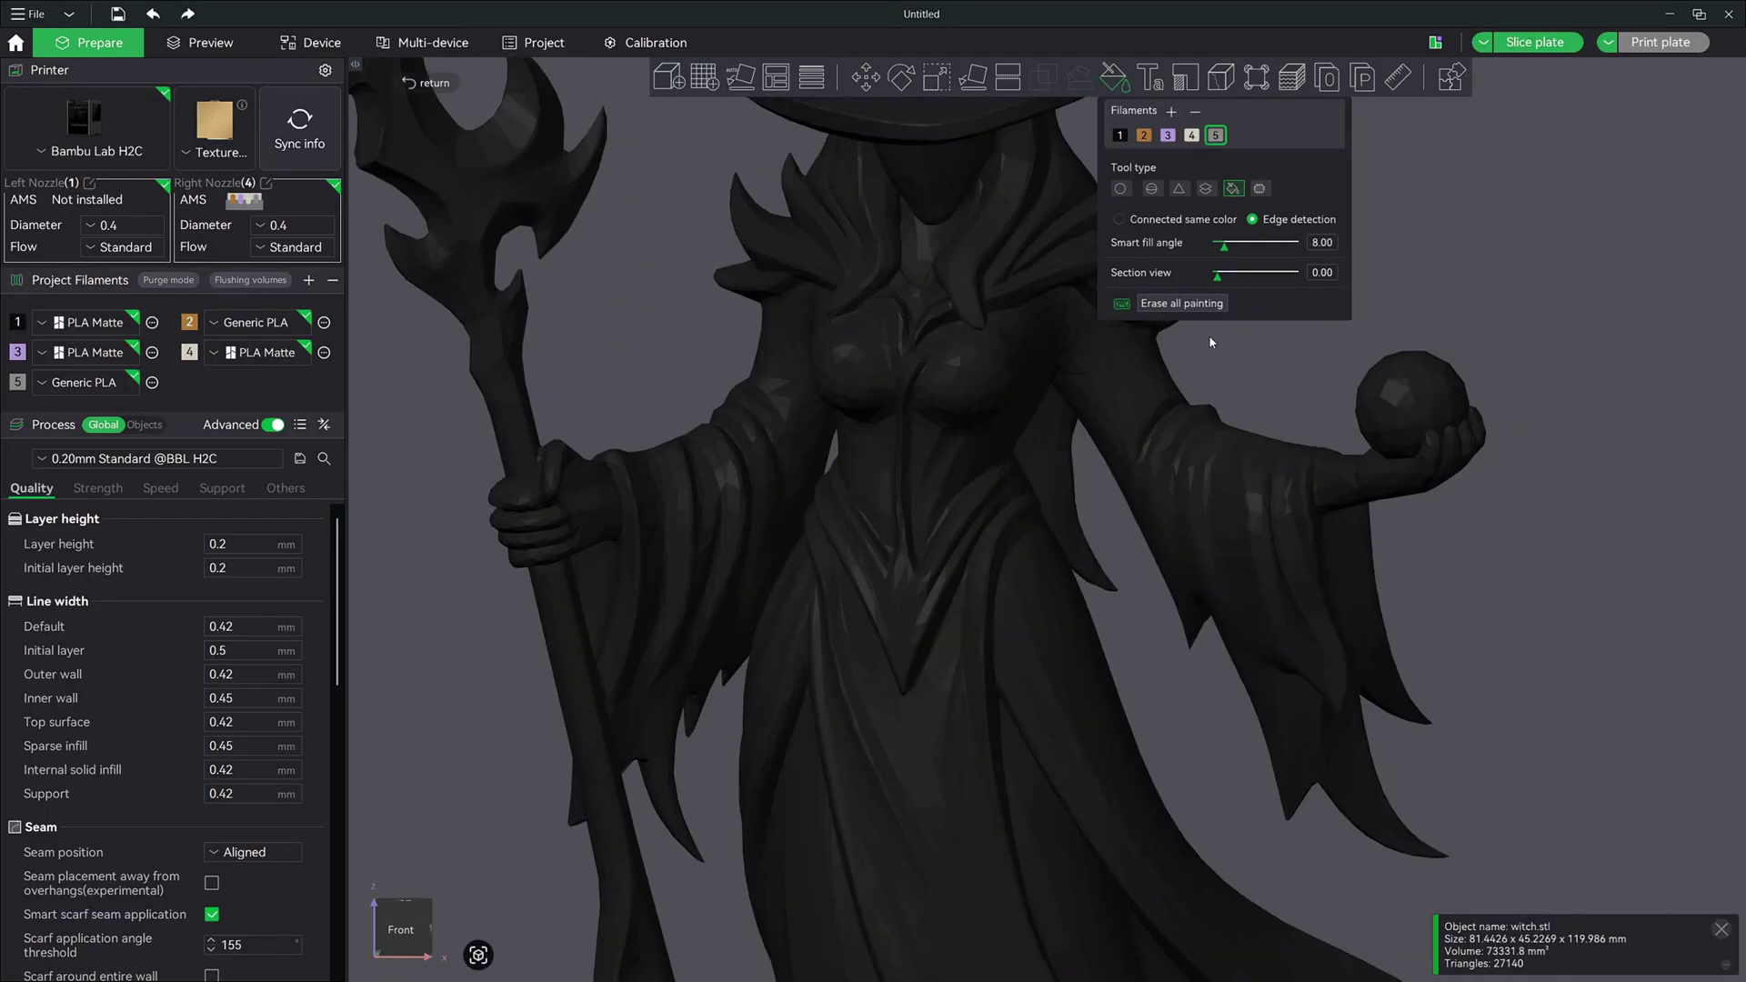
pyautogui.scroll(6, 1388, 592)
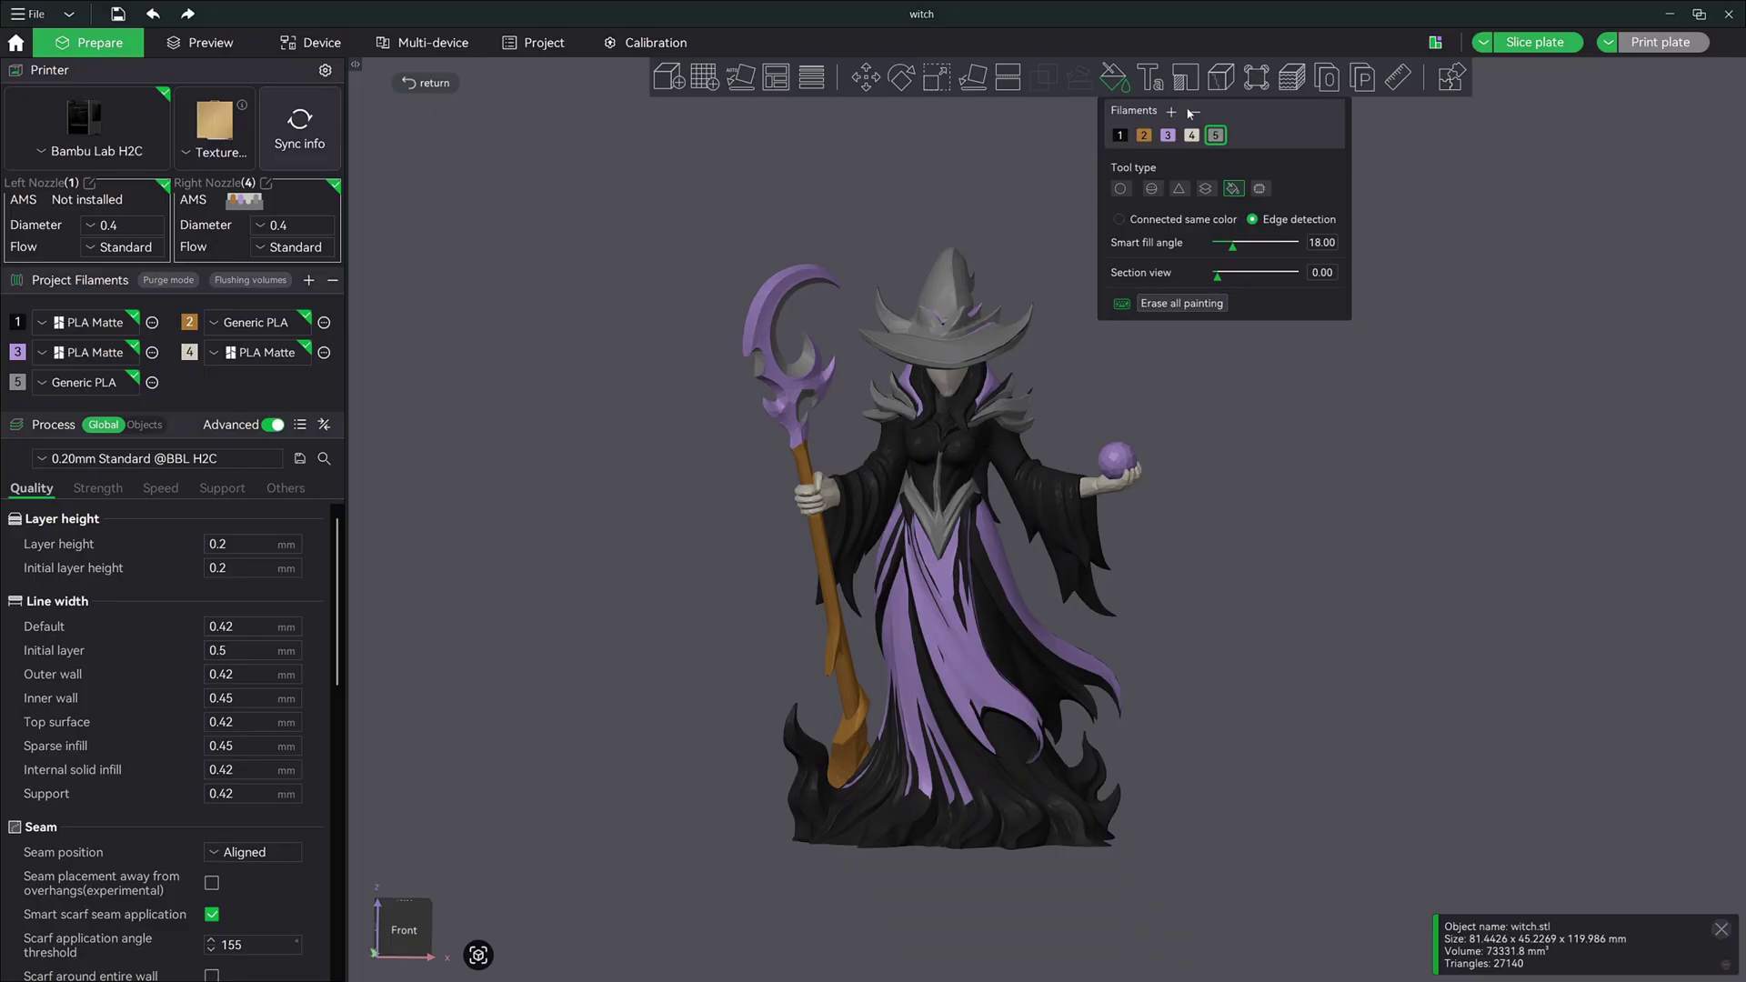
# - Slice the painted witch plate and dismiss the floating-regions warning
pyautogui.click(1536, 43)
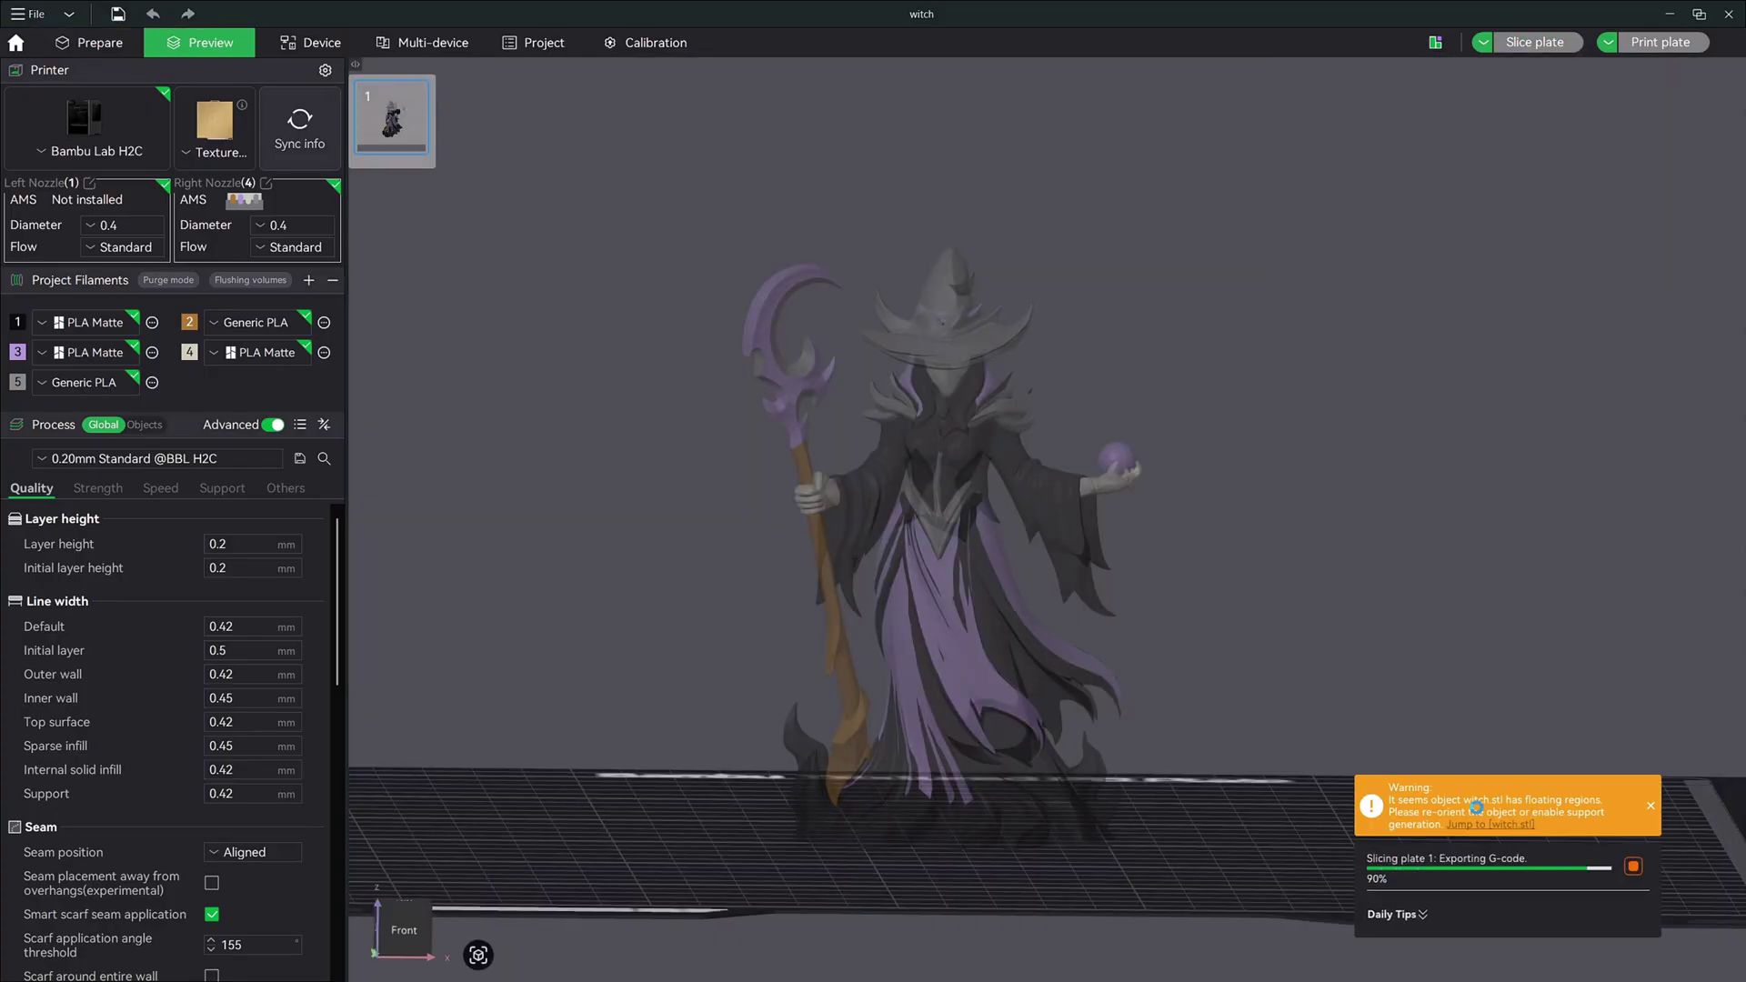
pyautogui.click(1648, 807)
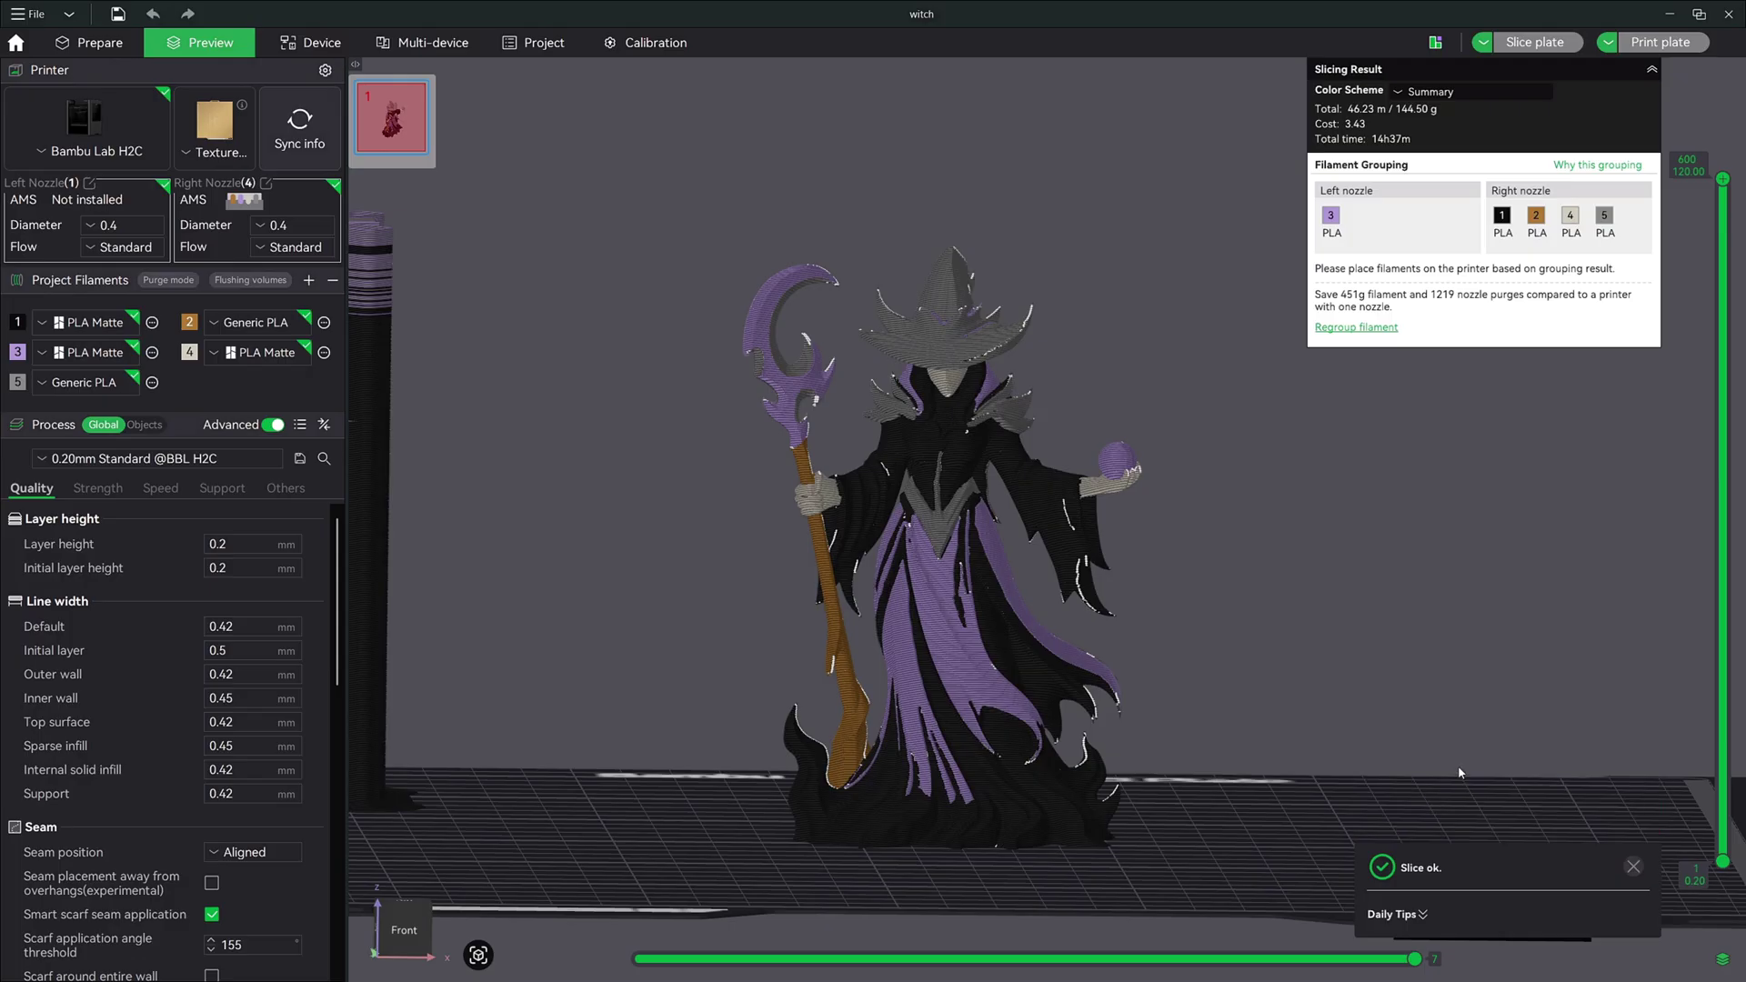
# - Enable support generation, check the strength settings, and slice the plate again
pyautogui.click(220, 488)
pyautogui.click(212, 544)
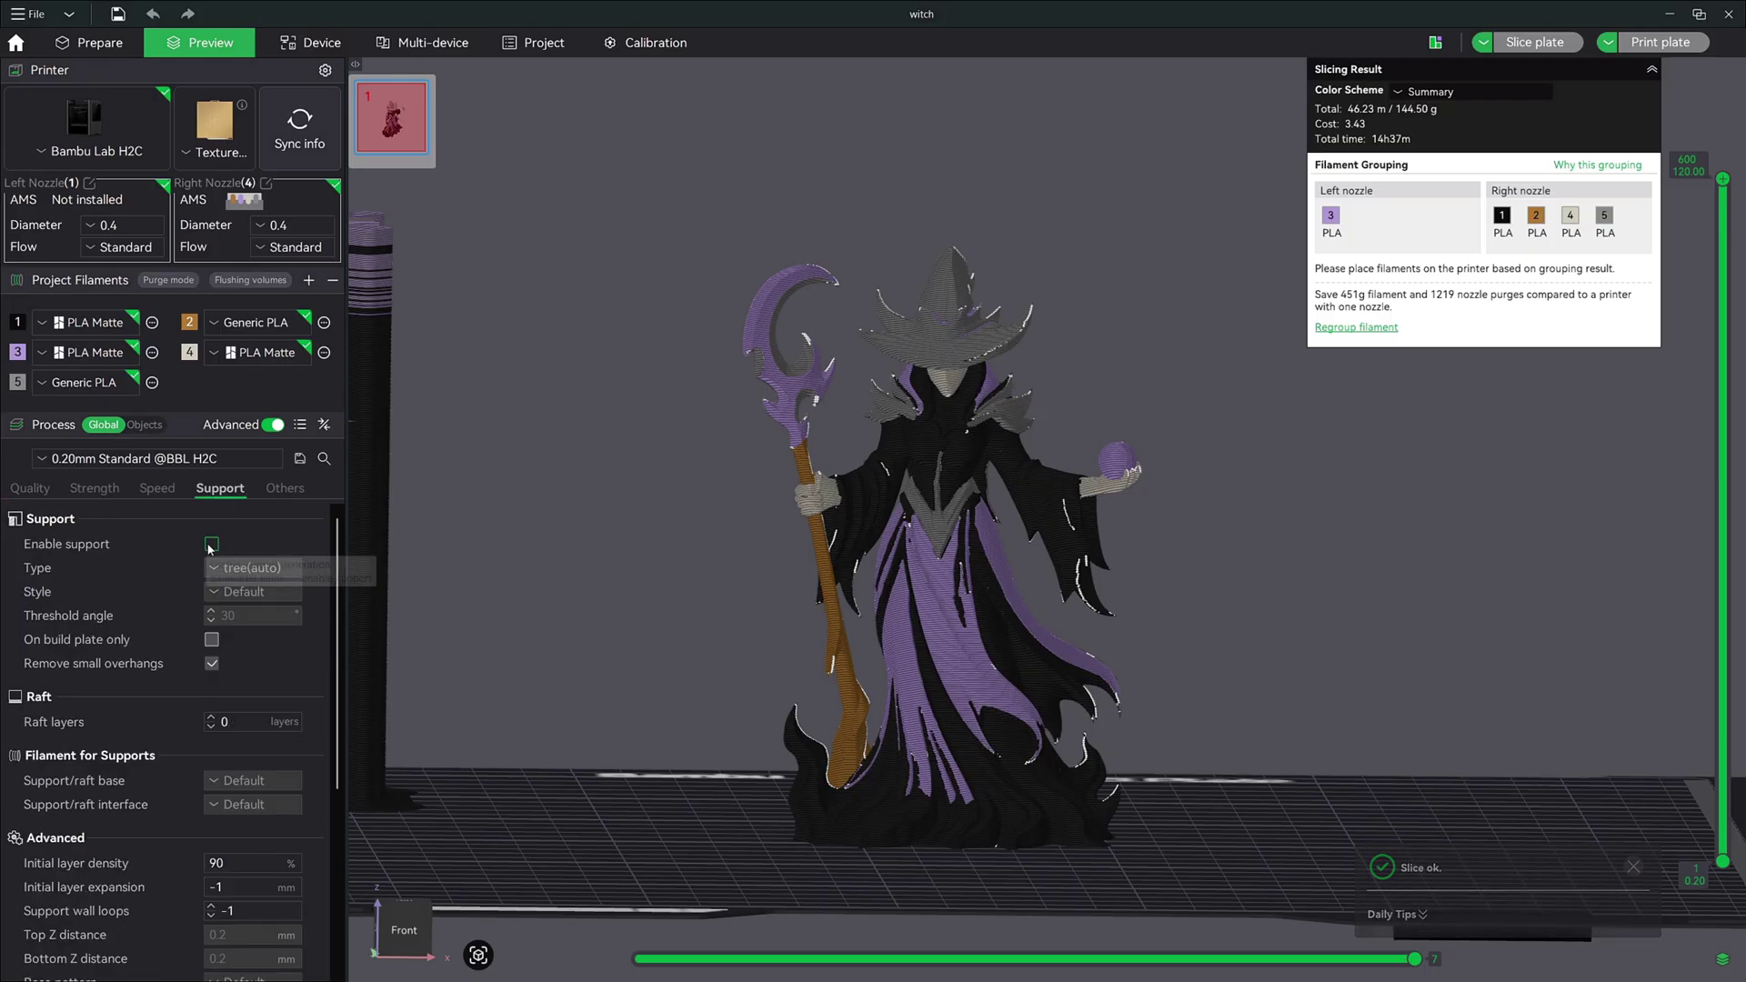
pyautogui.click(113, 488)
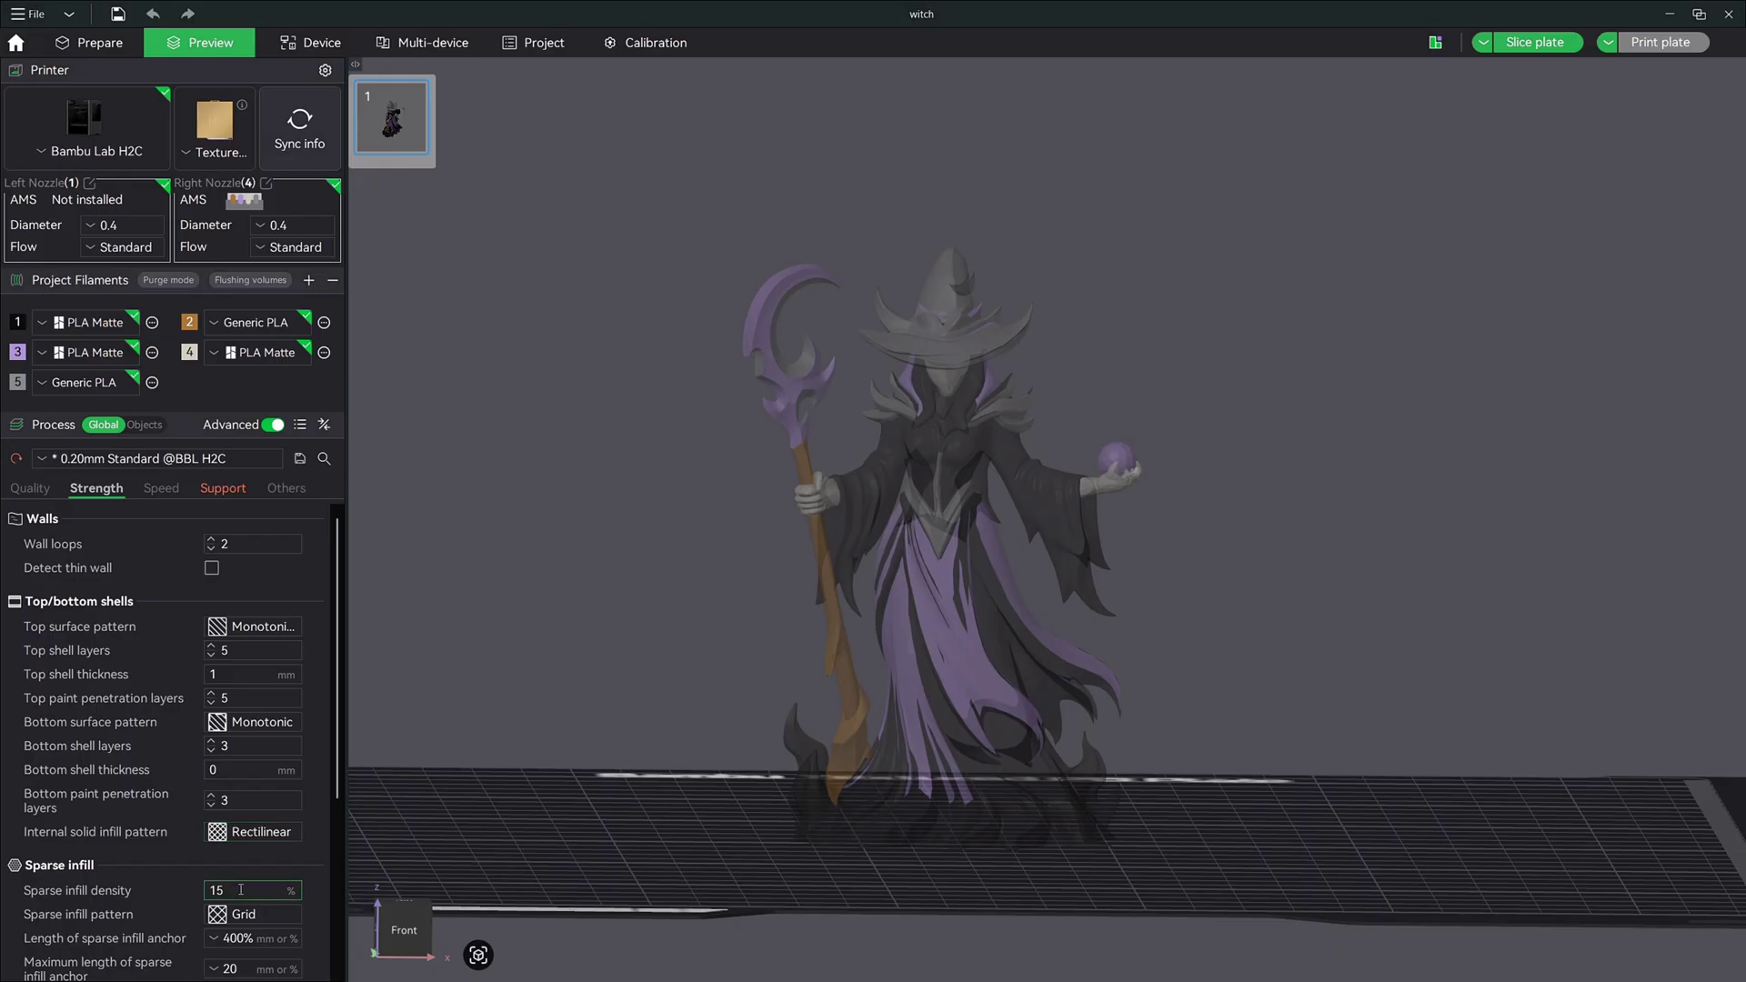
pyautogui.click(222, 489)
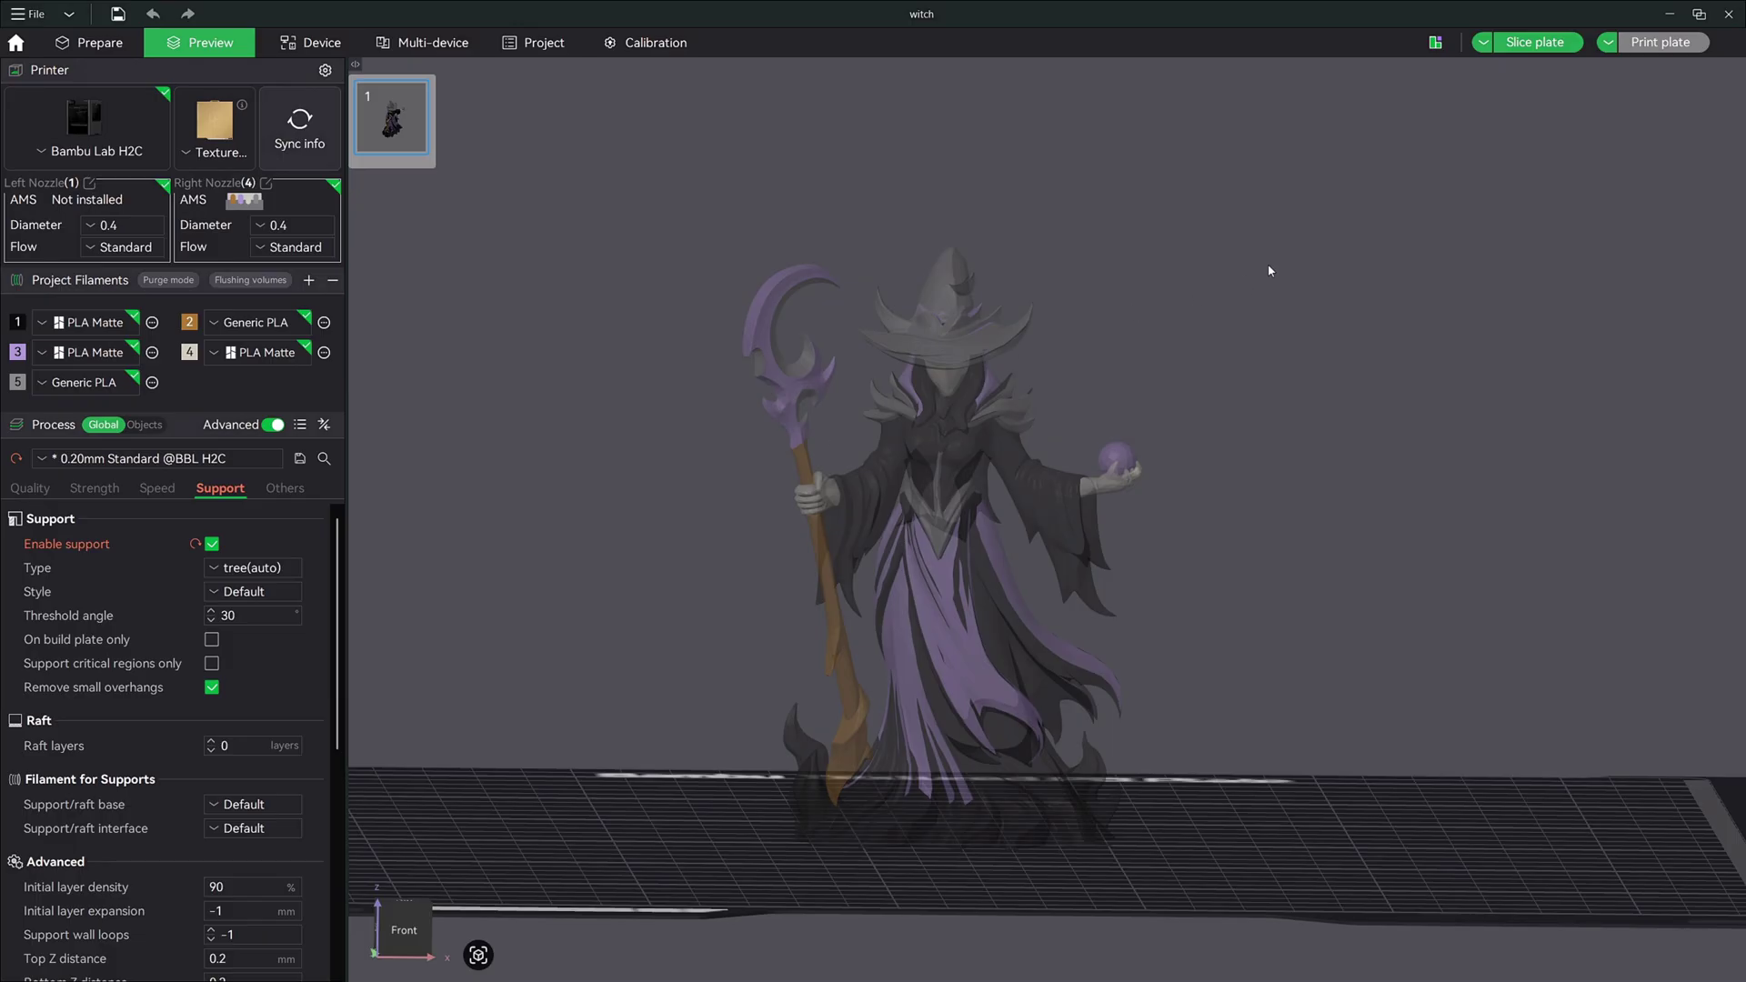
pyautogui.click(1524, 50)
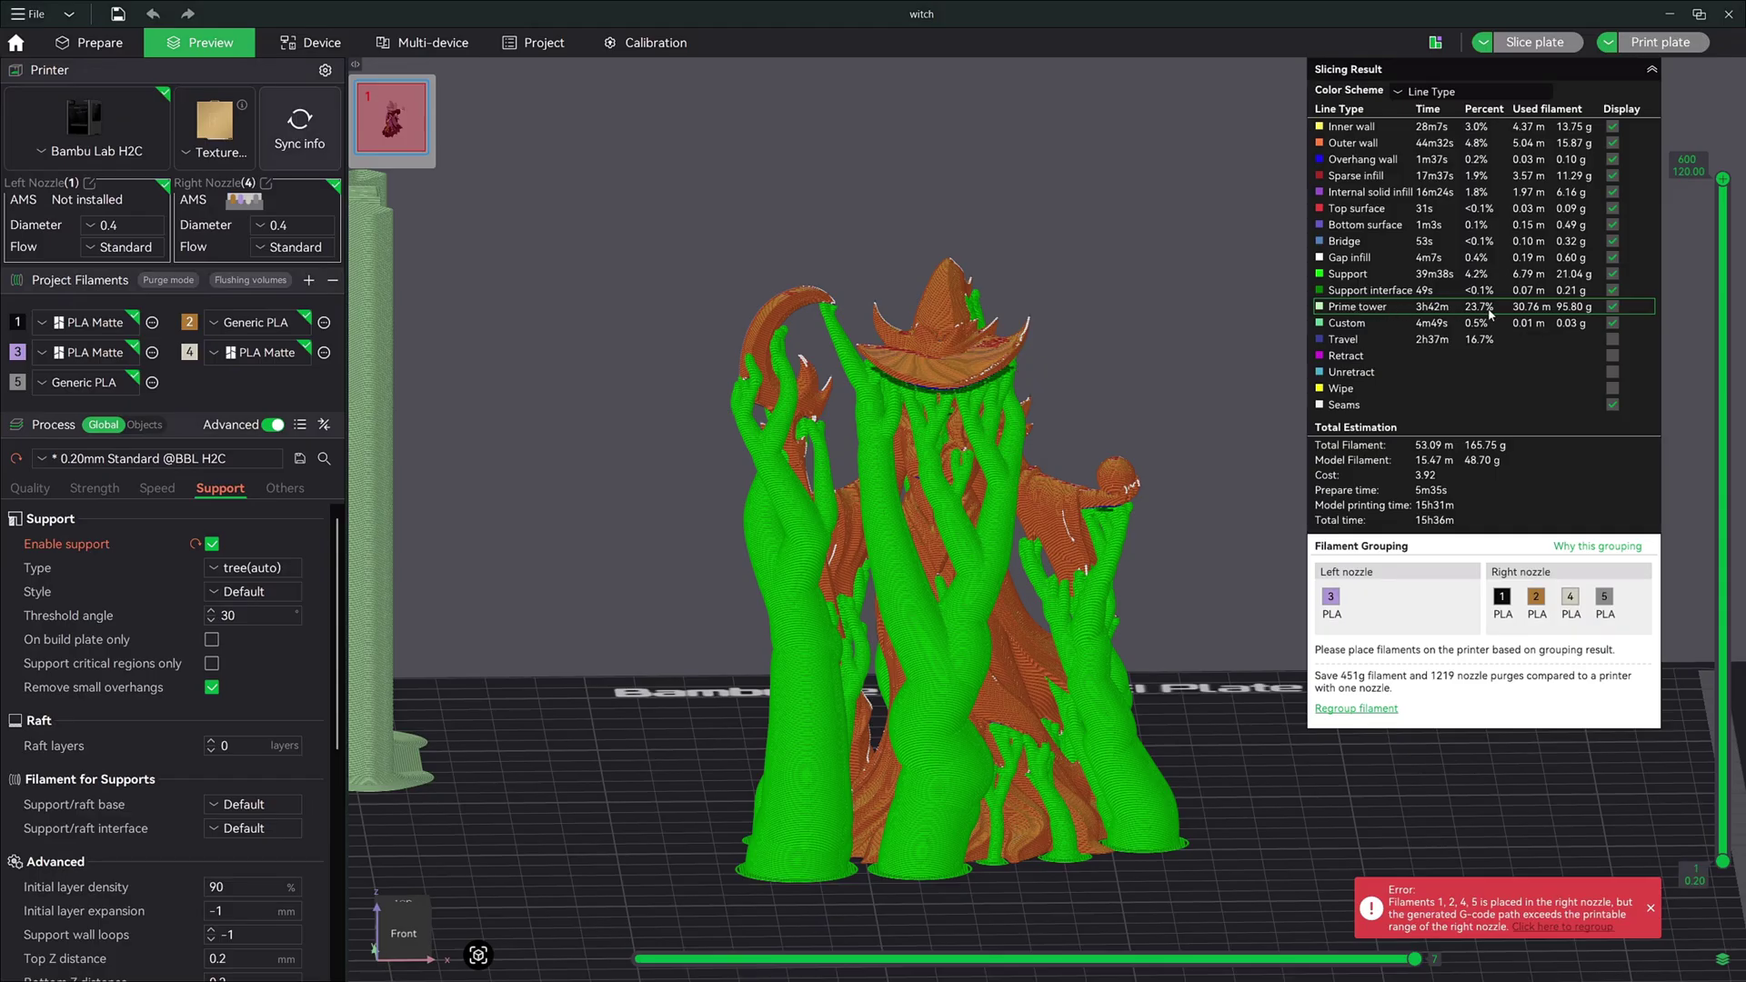
# - Examine the sliced prime tower and tree supports, and switch the preview color scheme to Summary
pyautogui.scroll(-3, 728, 382)
pyautogui.moveTo(654, 429); pyautogui.dragTo(669, 546, button='right')
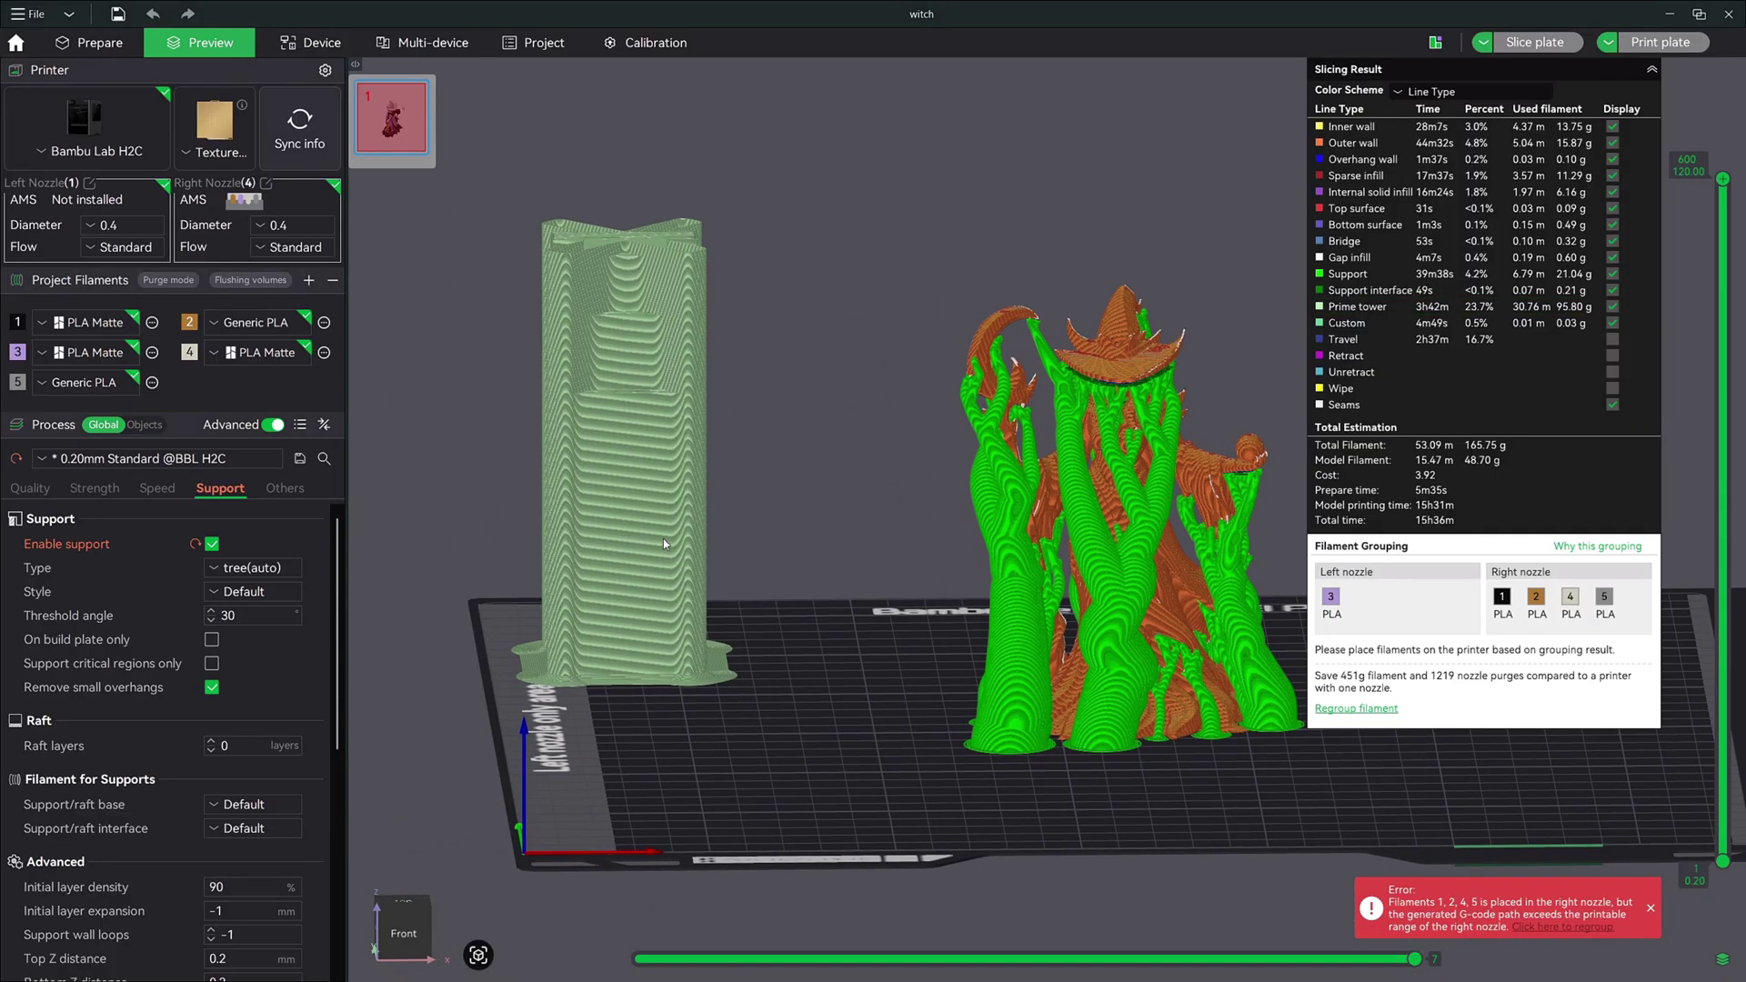
pyautogui.moveTo(868, 421); pyautogui.dragTo(1046, 328)
pyautogui.click(1430, 91)
pyautogui.click(1376, 116)
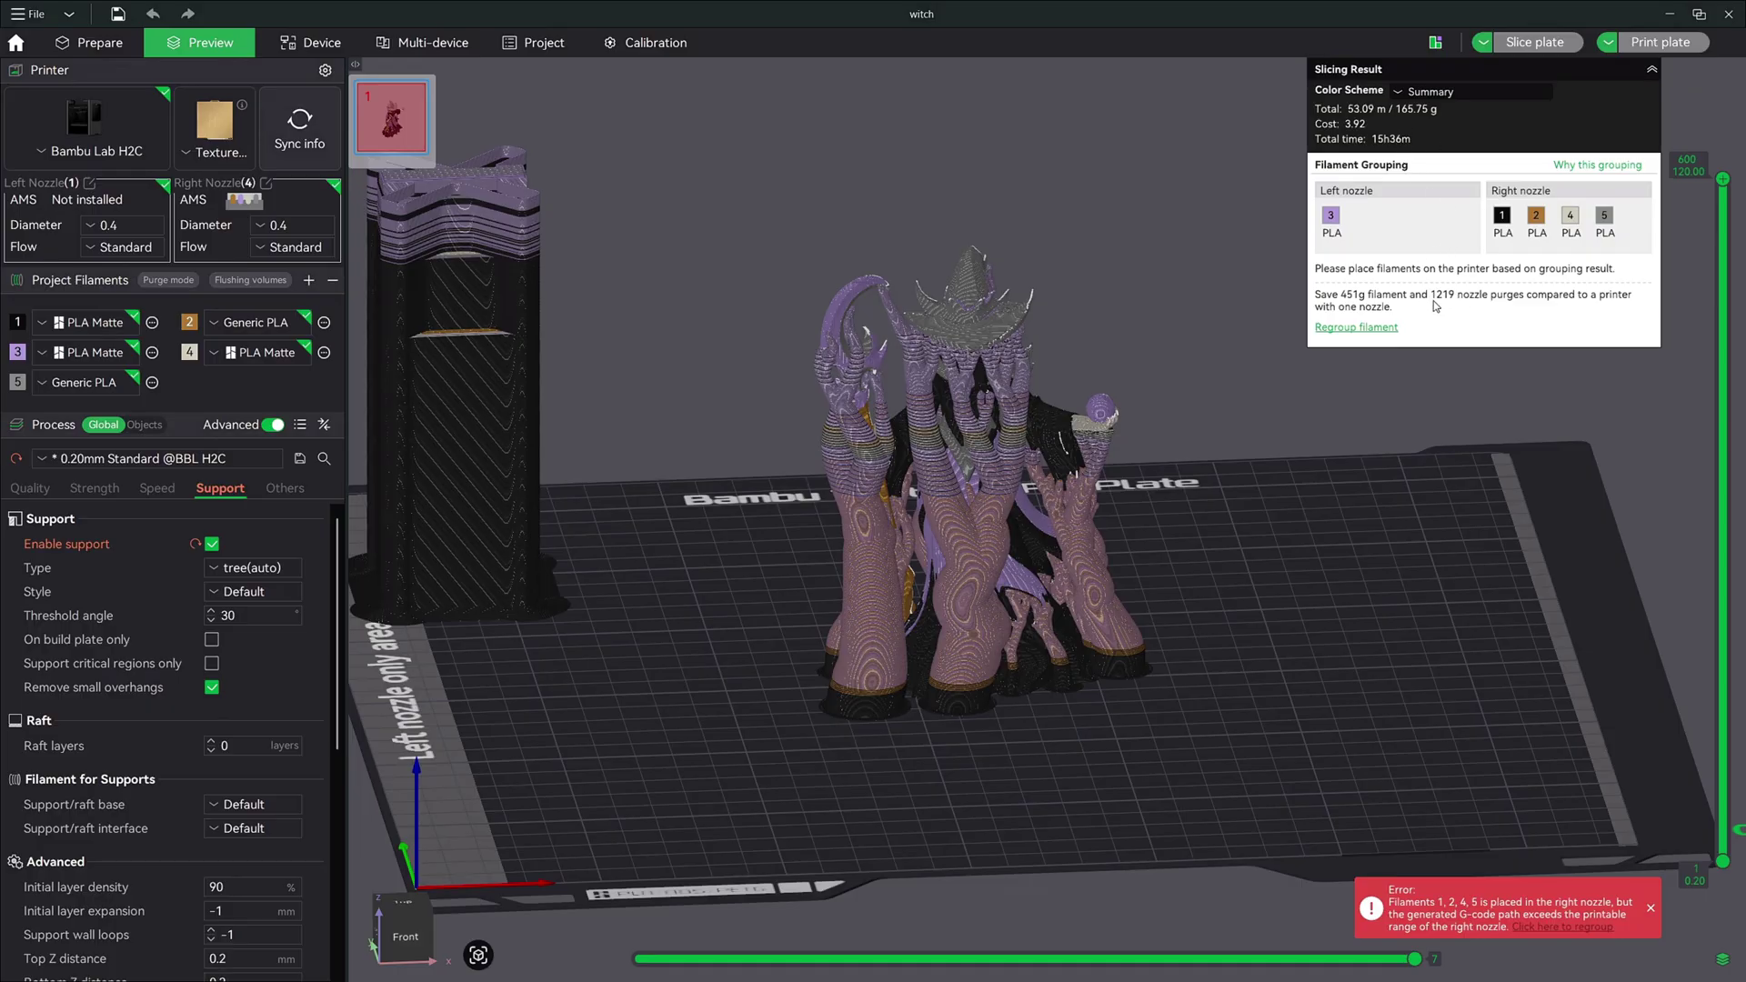
pyautogui.scroll(3, 1257, 516)
pyautogui.moveTo(1257, 516); pyautogui.dragTo(1209, 502)
# - Return to model preparation, deselect the witch, and examine its painted staff, hat and robe
pyautogui.click(88, 42)
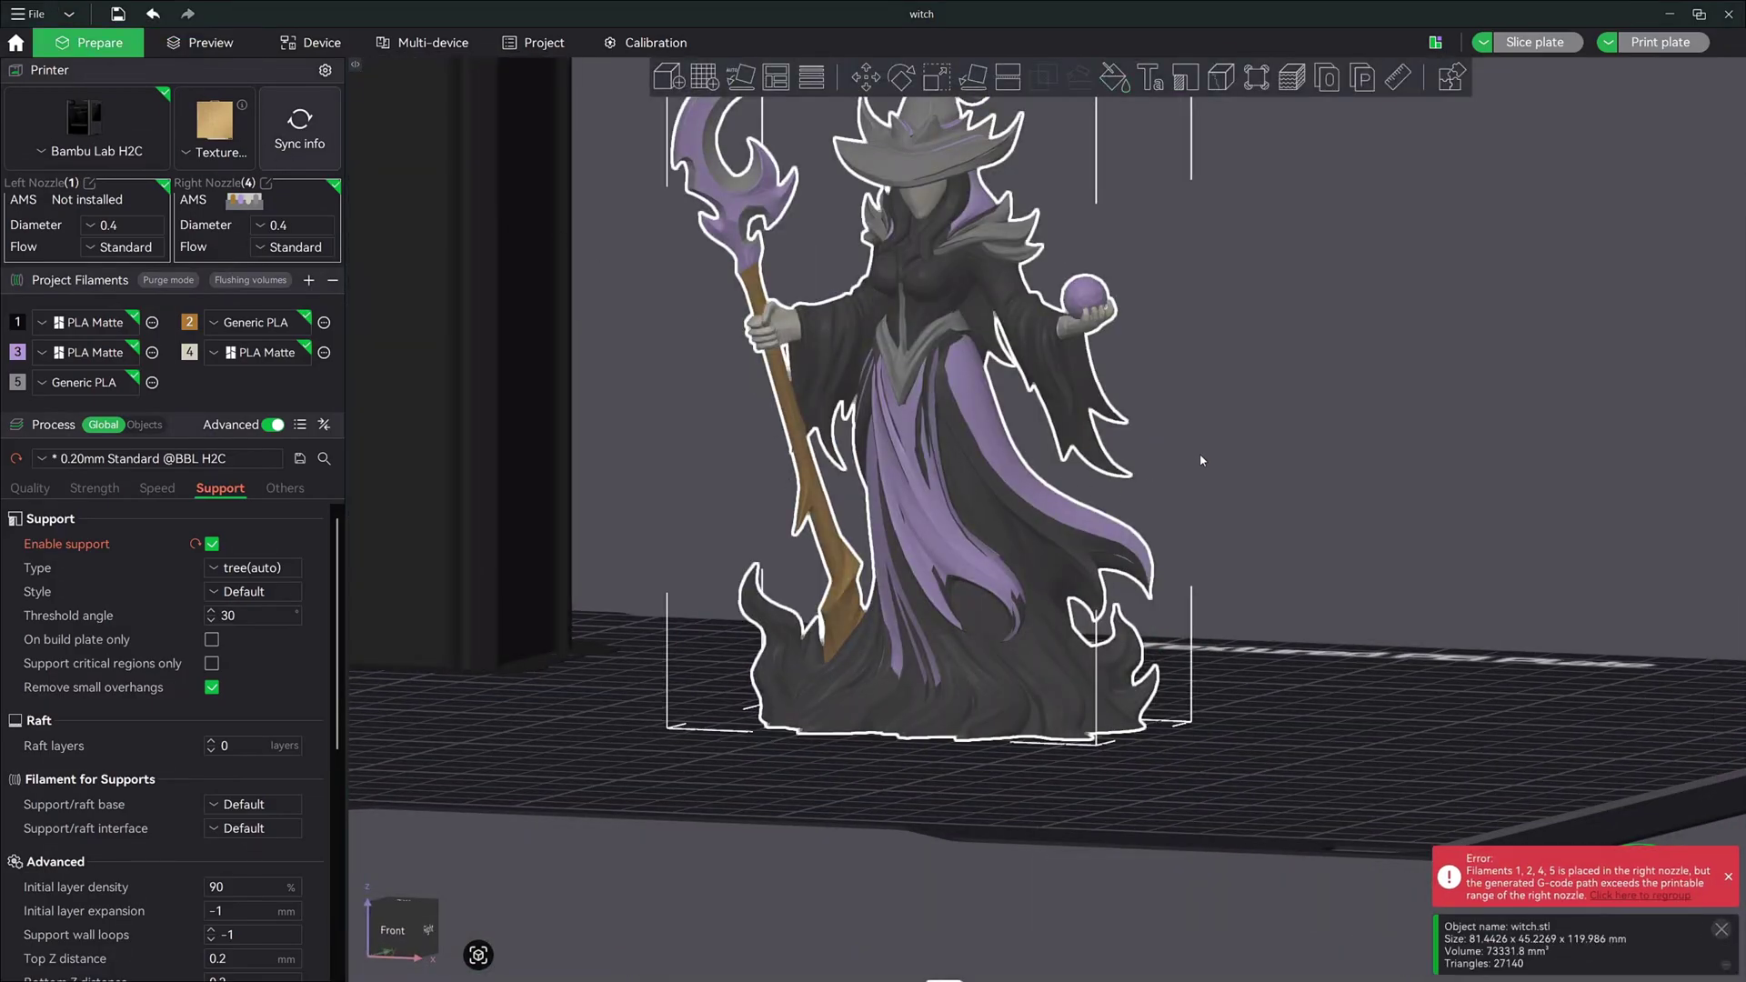
pyautogui.click(1279, 385)
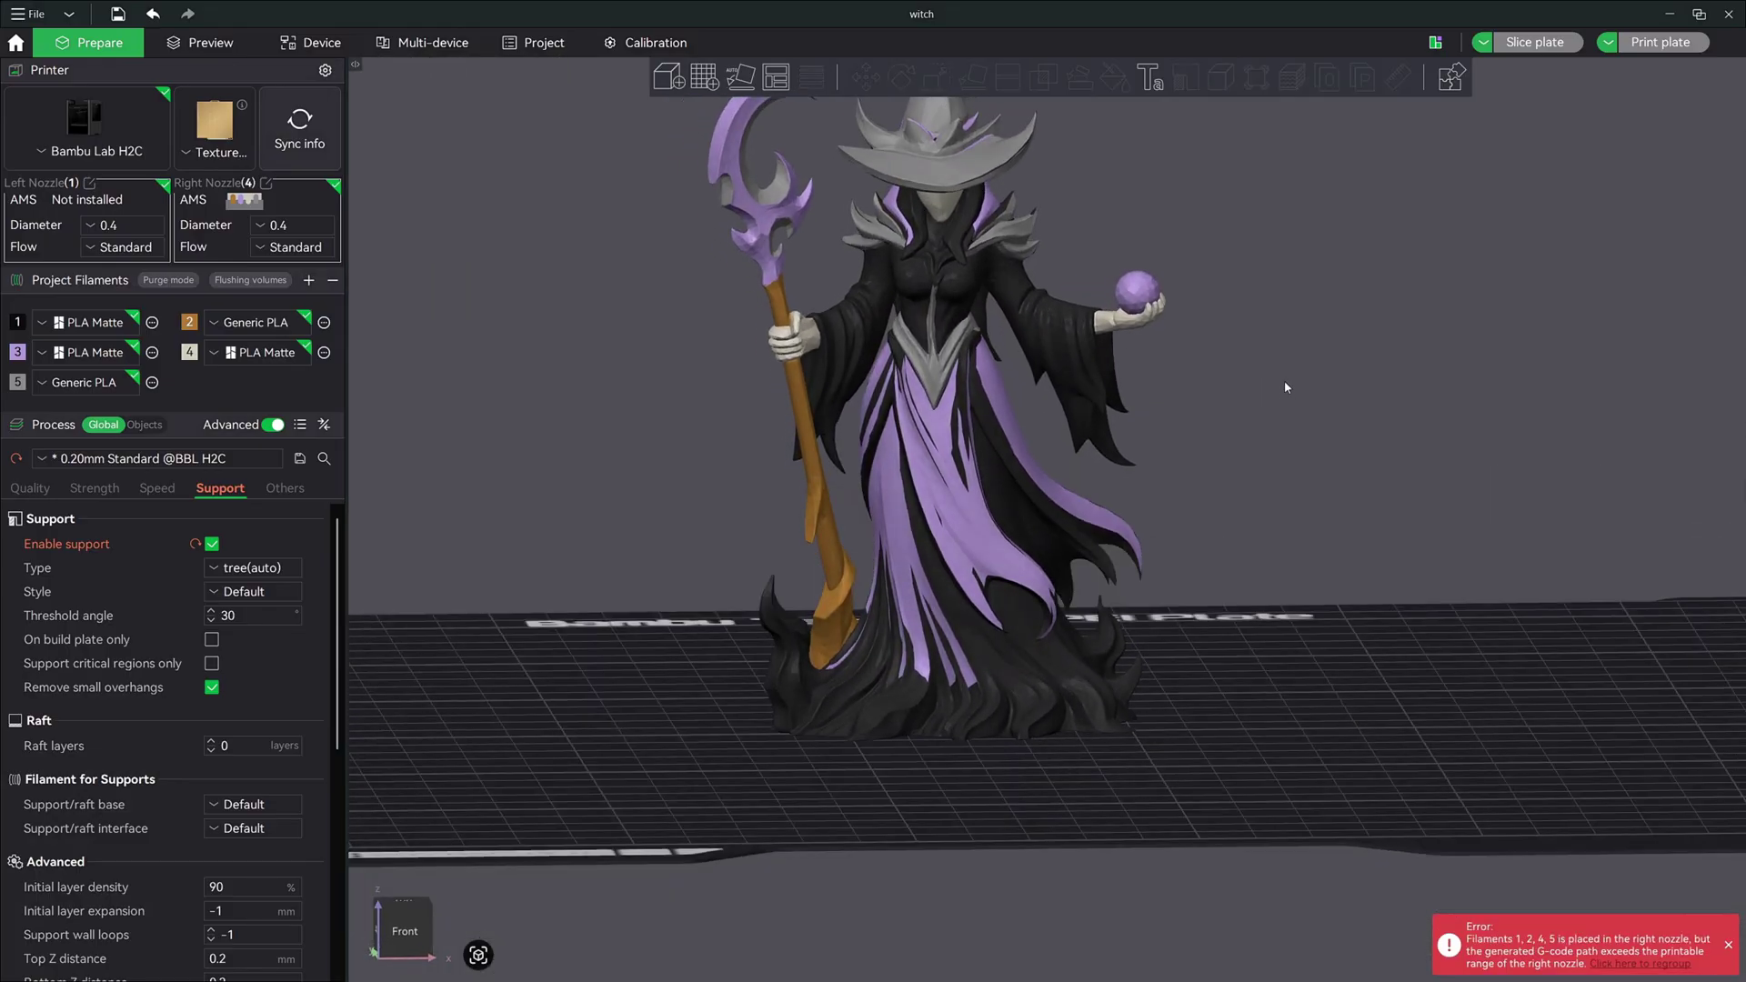
pyautogui.moveTo(497, 524); pyautogui.dragTo(737, 703)
pyautogui.moveTo(1008, 592); pyautogui.dragTo(1044, 560)
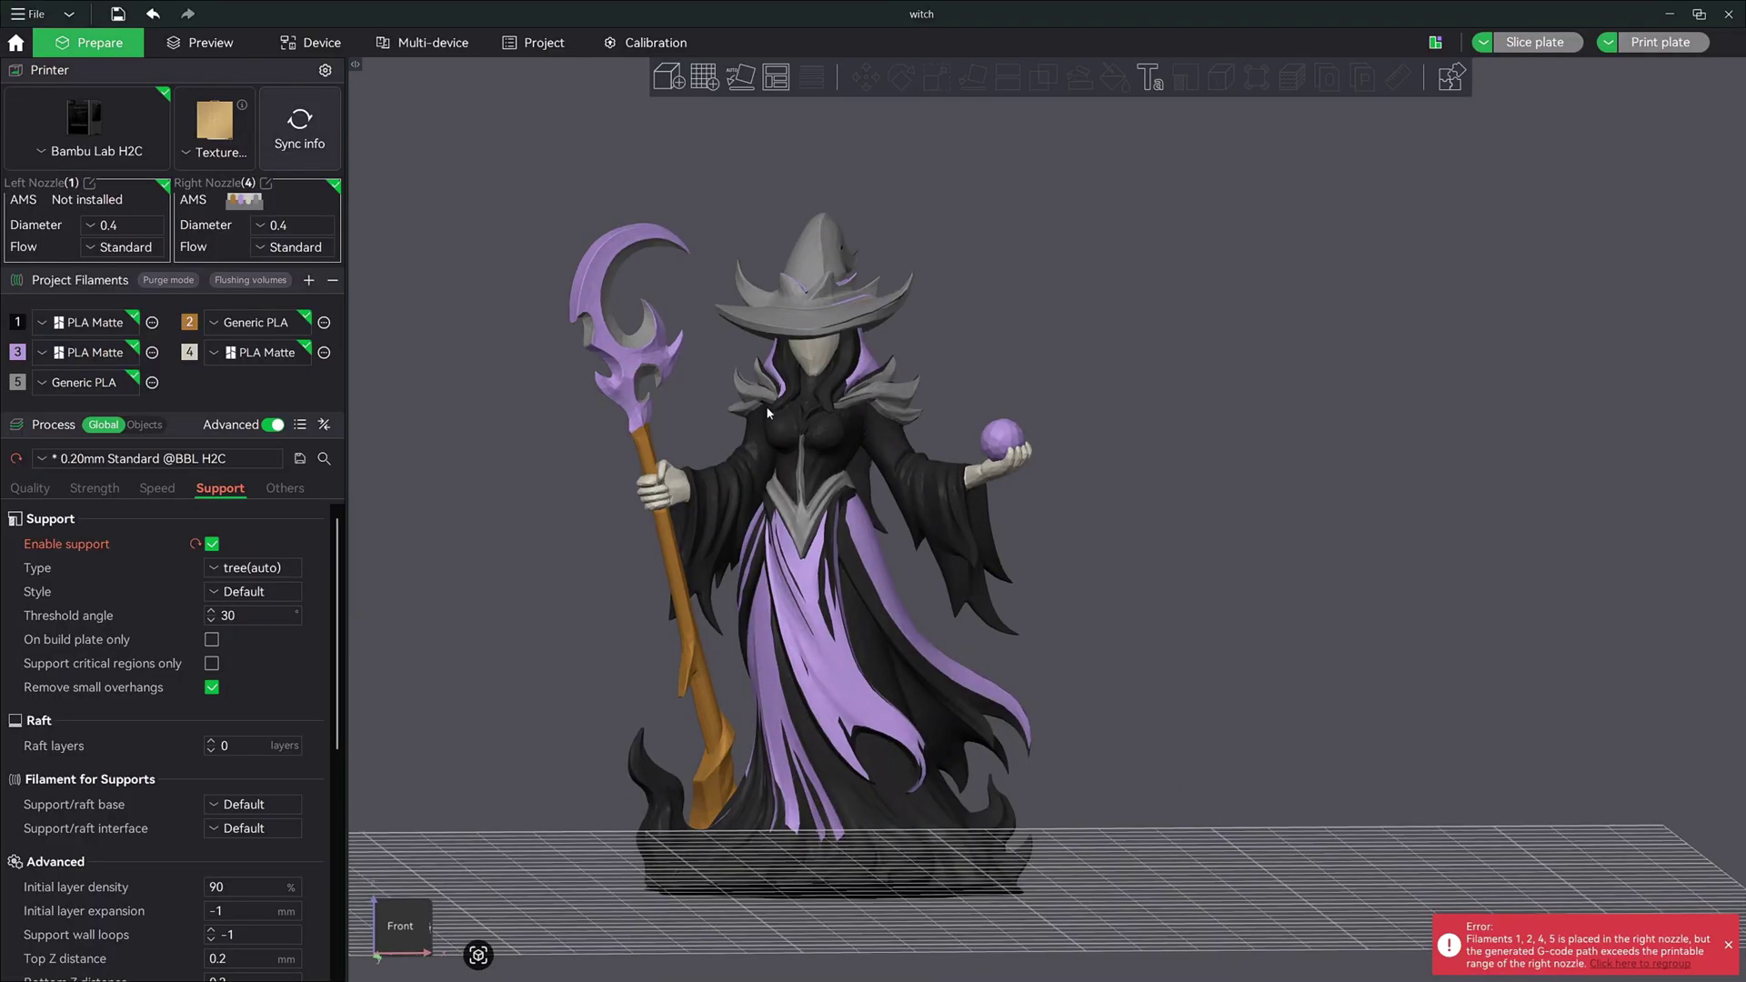
pyautogui.scroll(5, 741, 334)
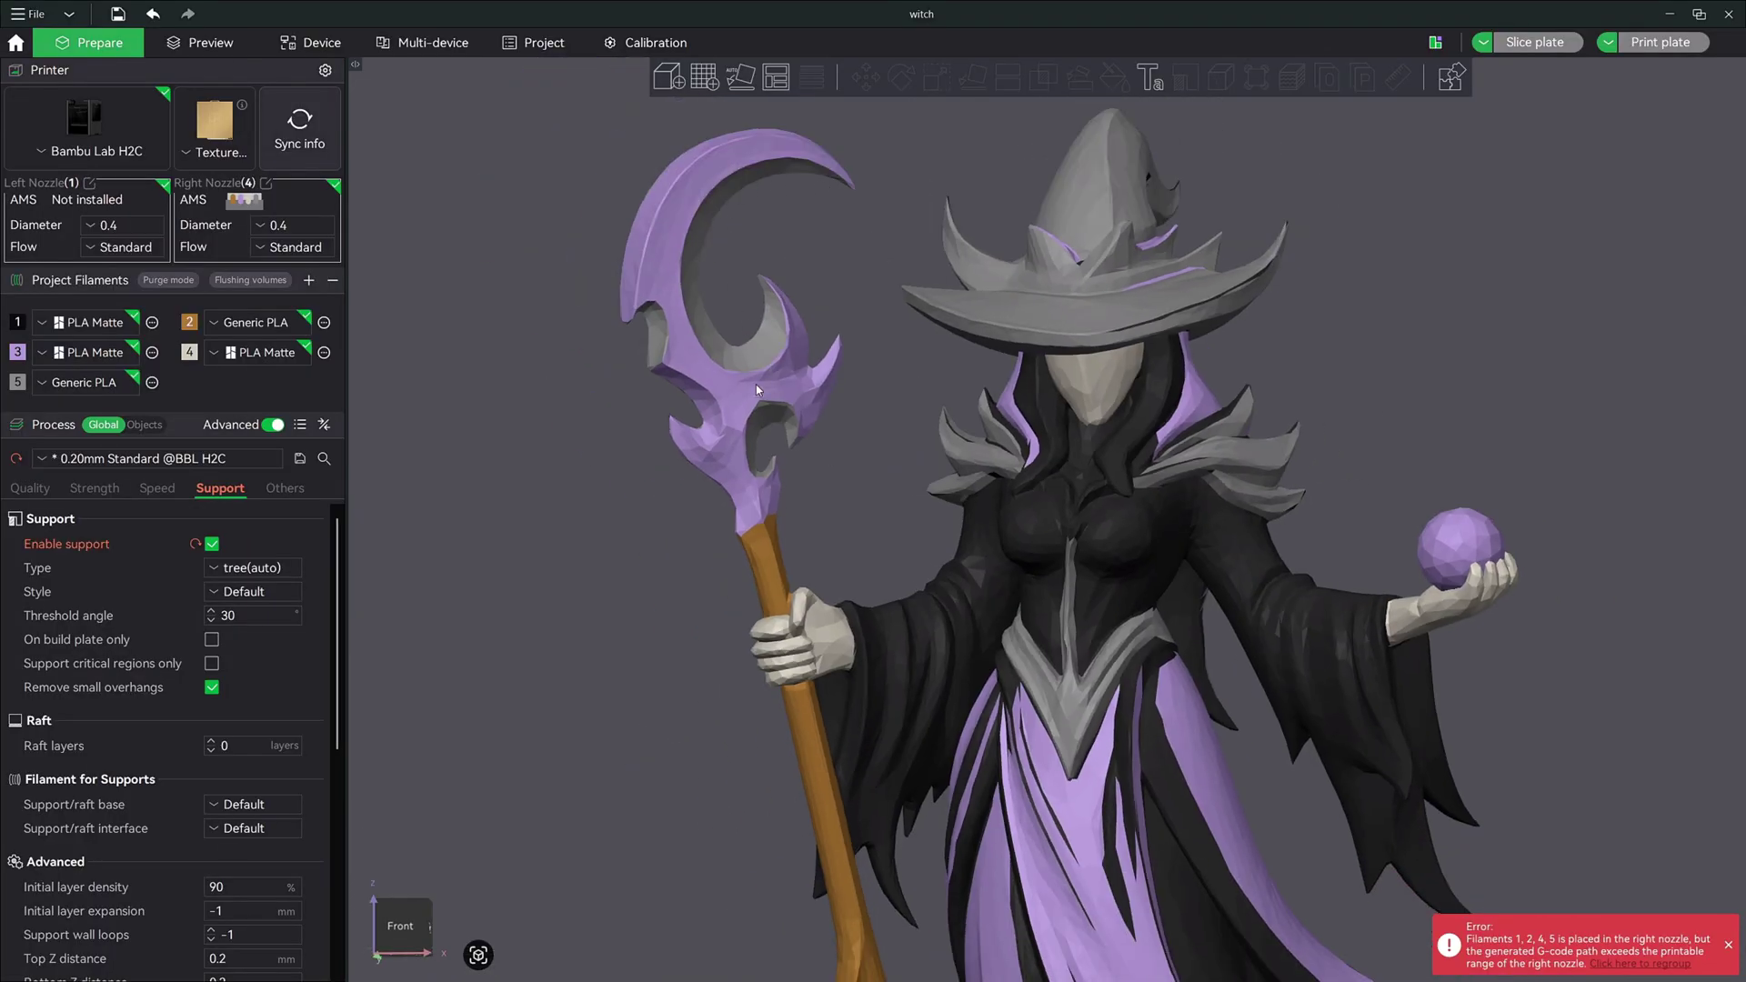
pyautogui.scroll(-4, 791, 356)
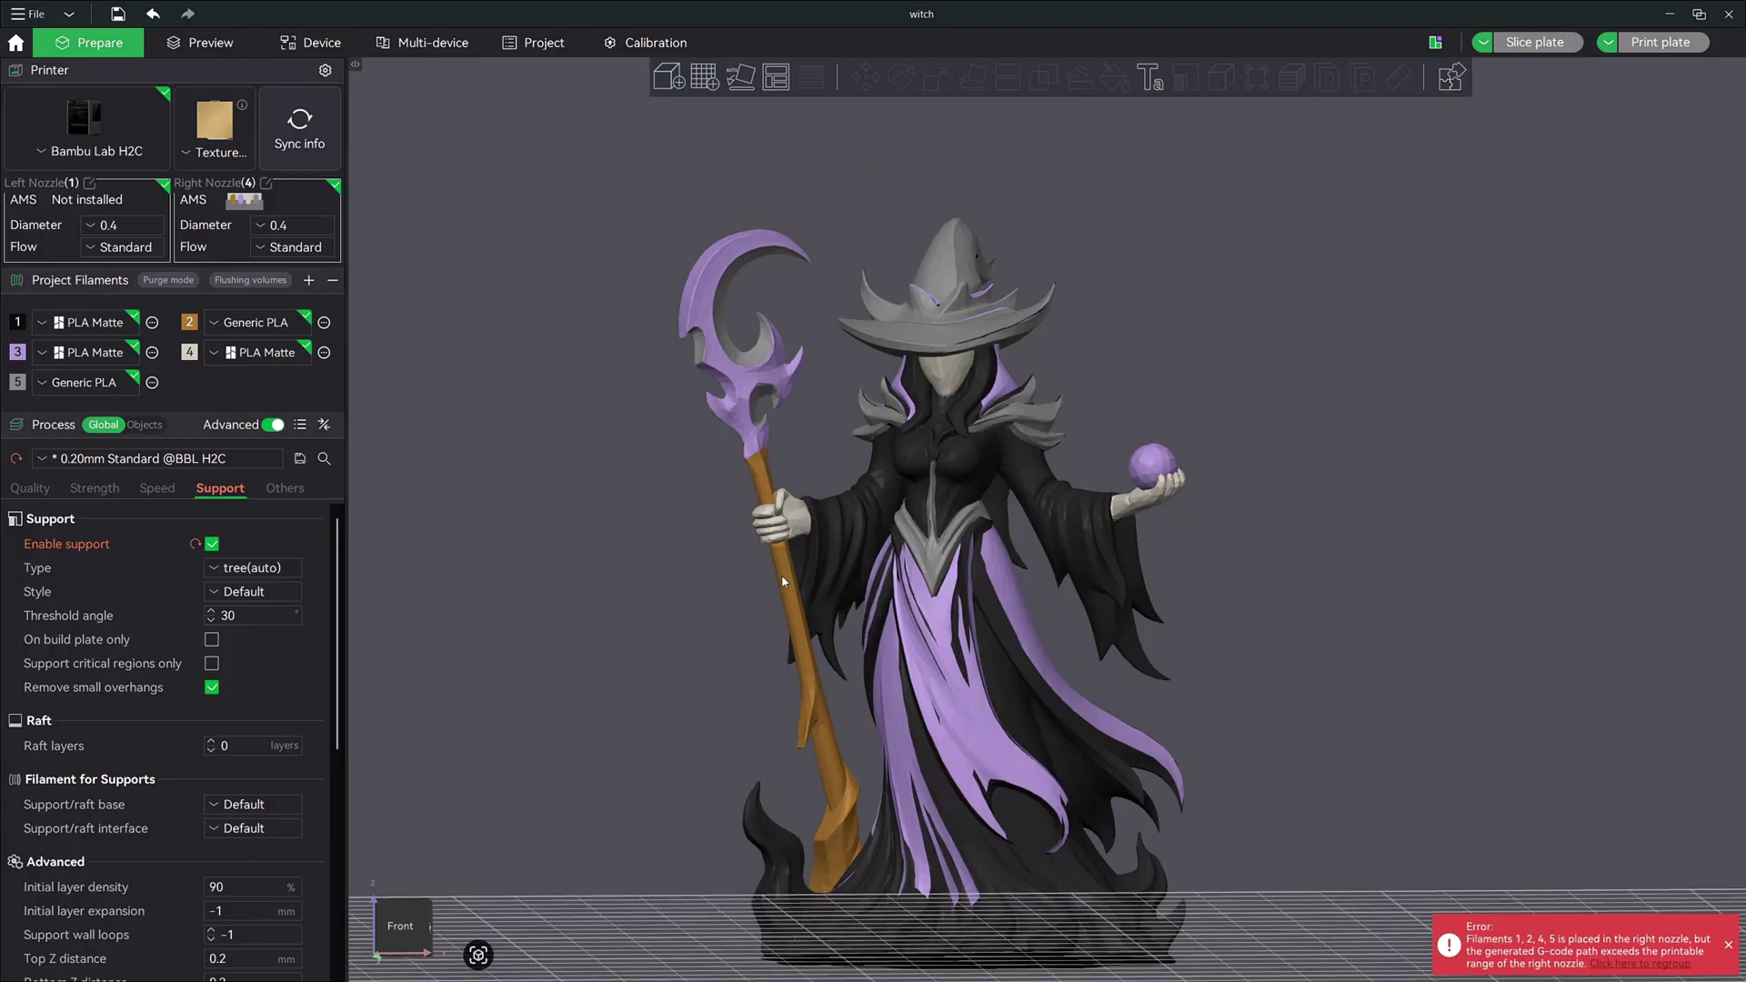
# - Paint the staff's shaft and the witch's hat with filament 1, using edge-detection fill at a smart fill angle of 23
pyautogui.press('n')
pyautogui.scroll(5, 955, 636)
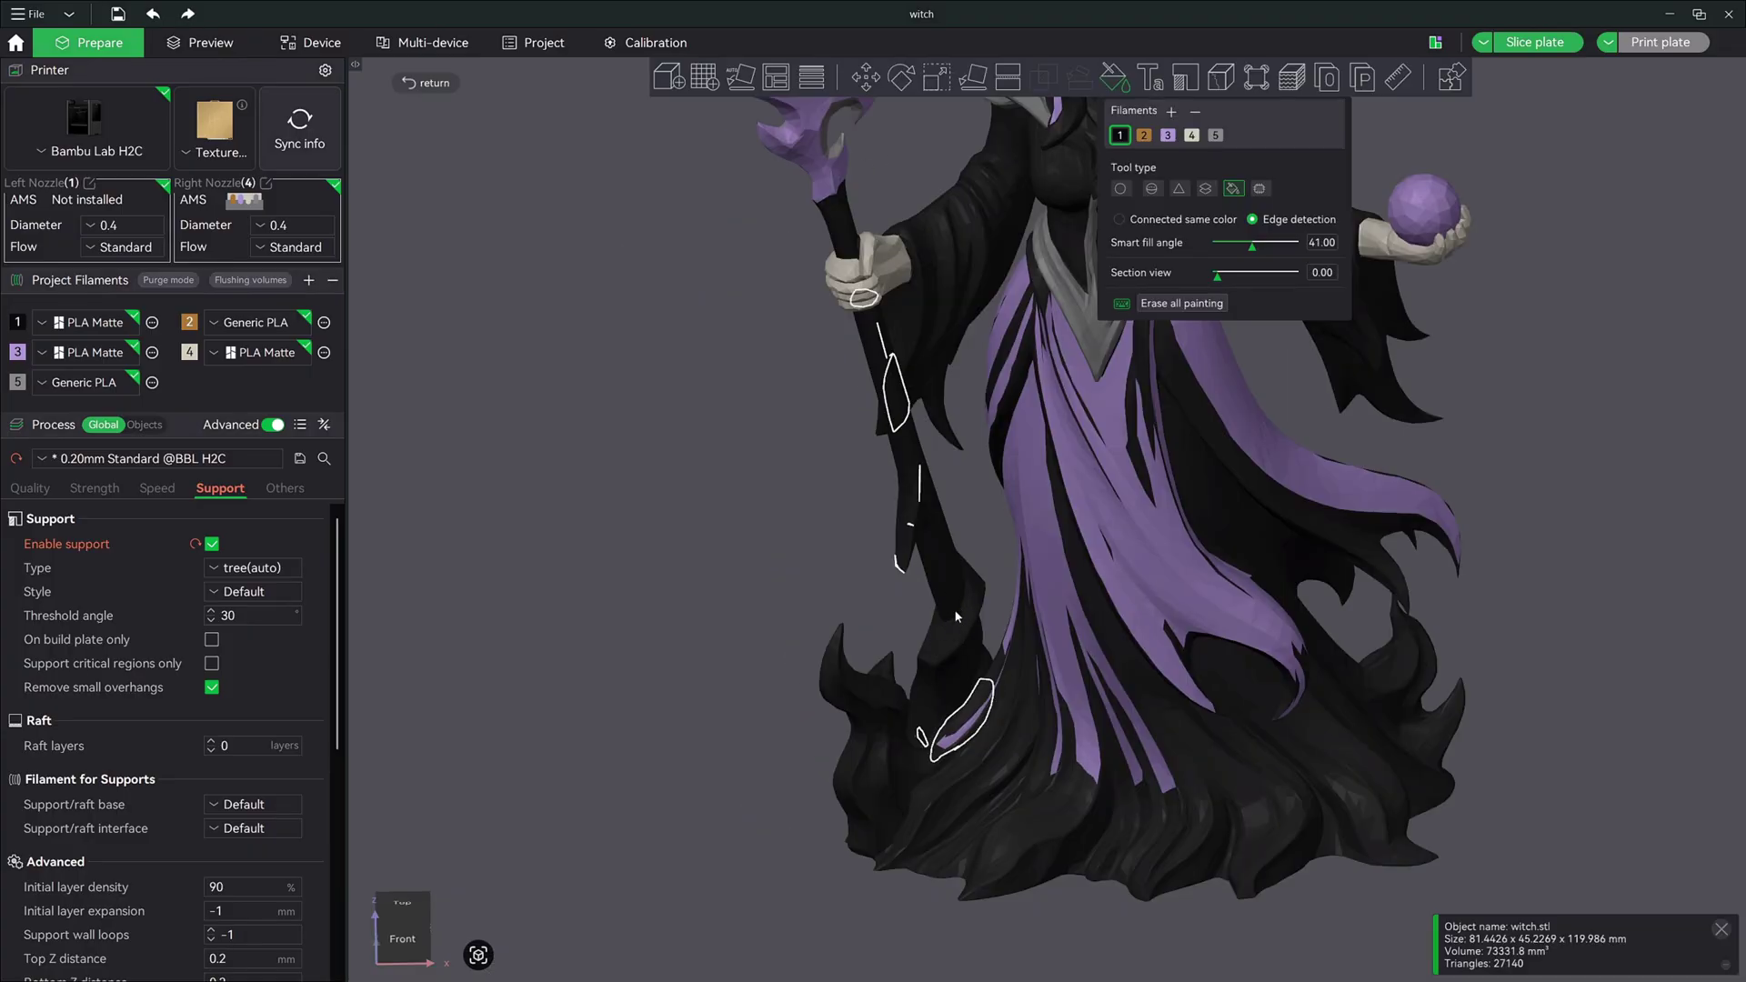
pyautogui.keyDown('alt'); pyautogui.scroll(-9, 874, 623); pyautogui.keyUp('alt')
pyautogui.scroll(-6, 1531, 576)
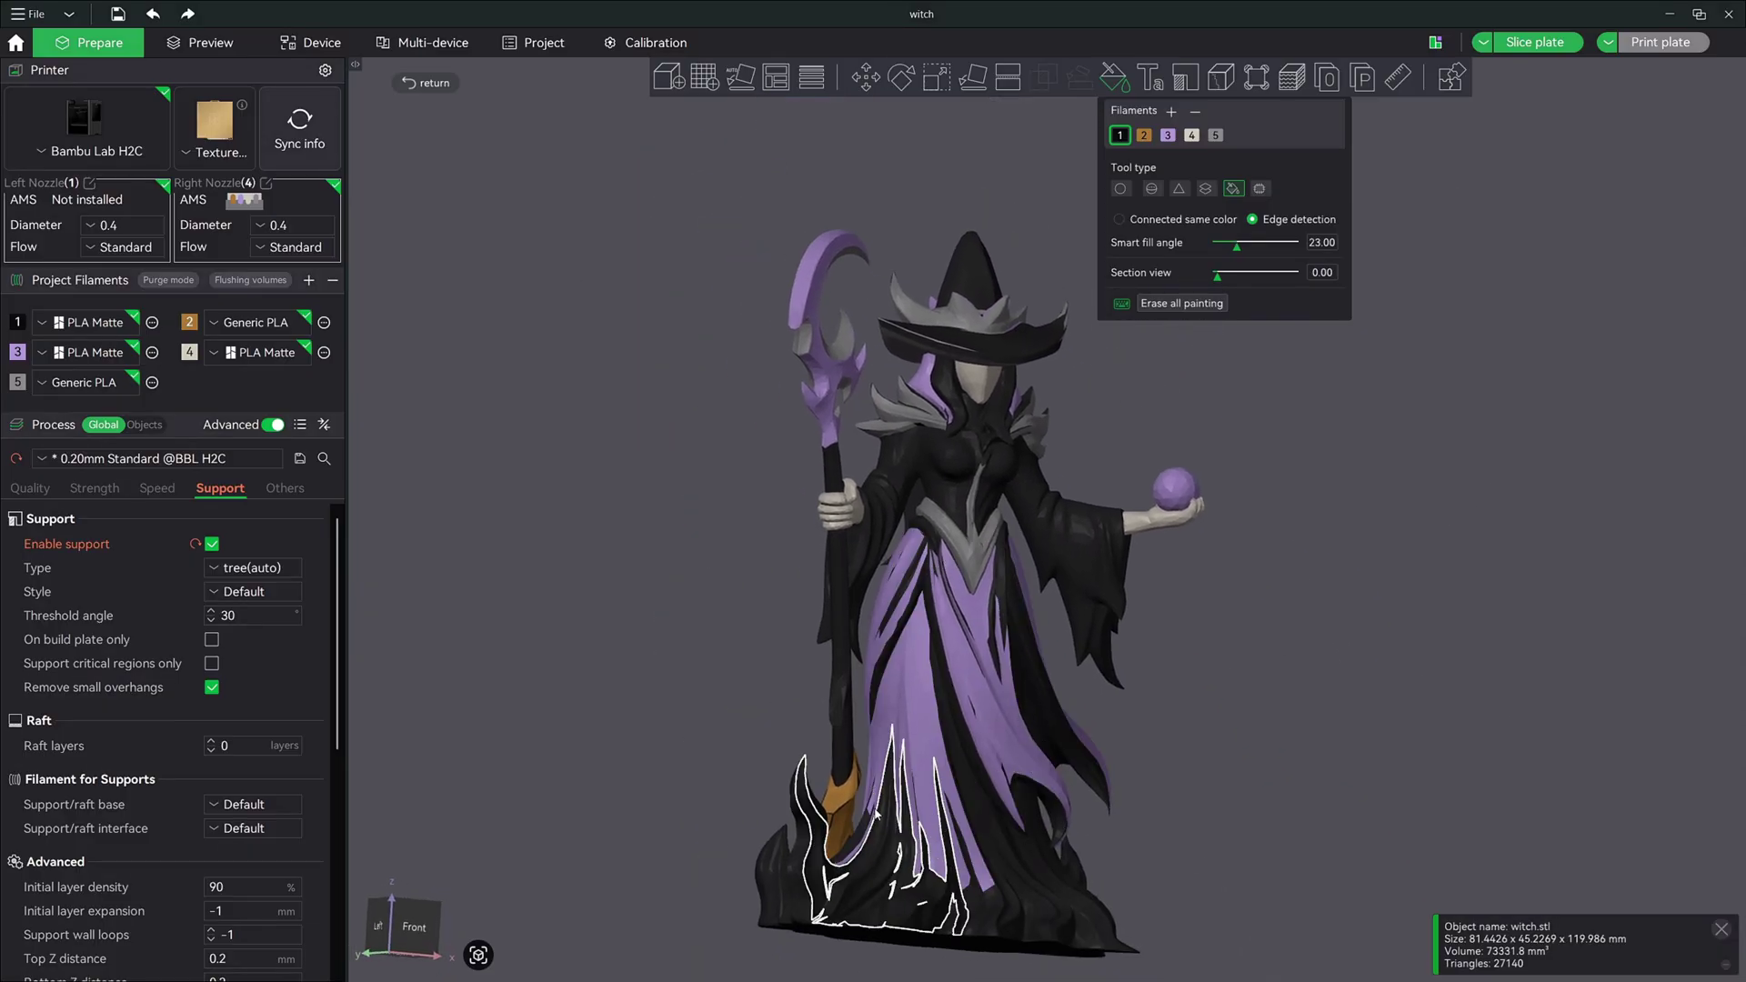
pyautogui.moveTo(1178, 714); pyautogui.dragTo(1244, 748)
pyautogui.scroll(5, 584, 425)
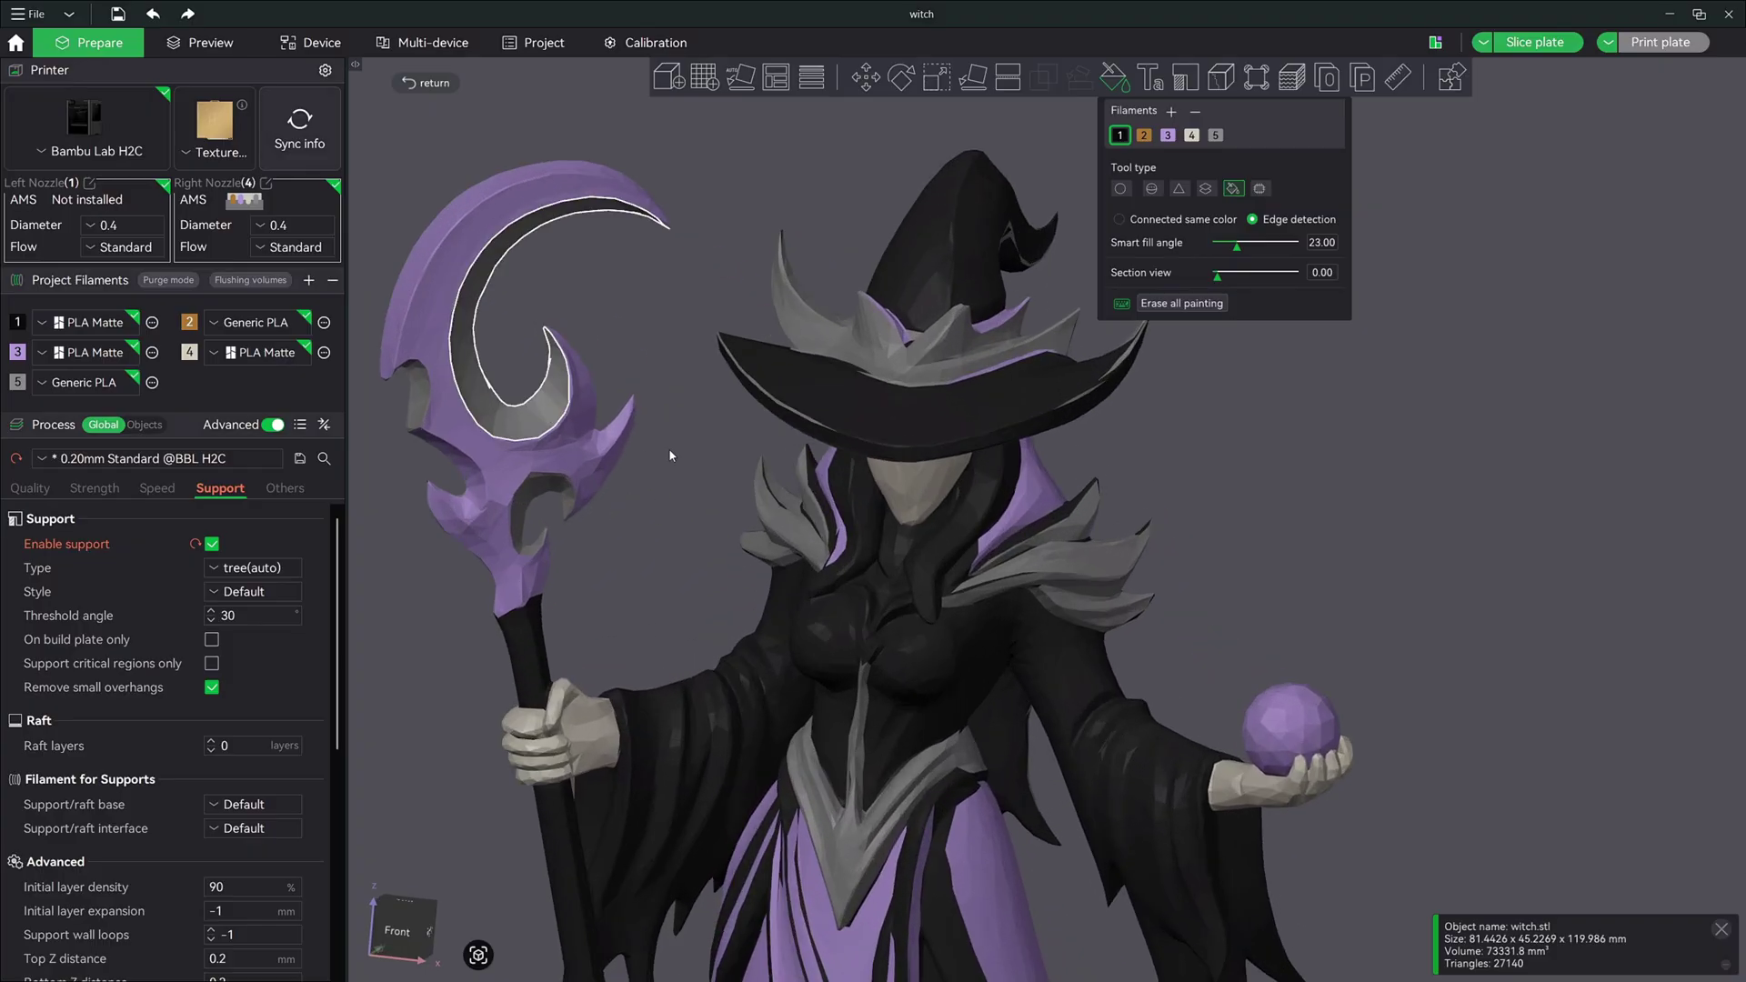
pyautogui.scroll(-4, 1426, 600)
pyautogui.moveTo(1381, 656); pyautogui.dragTo(1399, 571, button='middle')
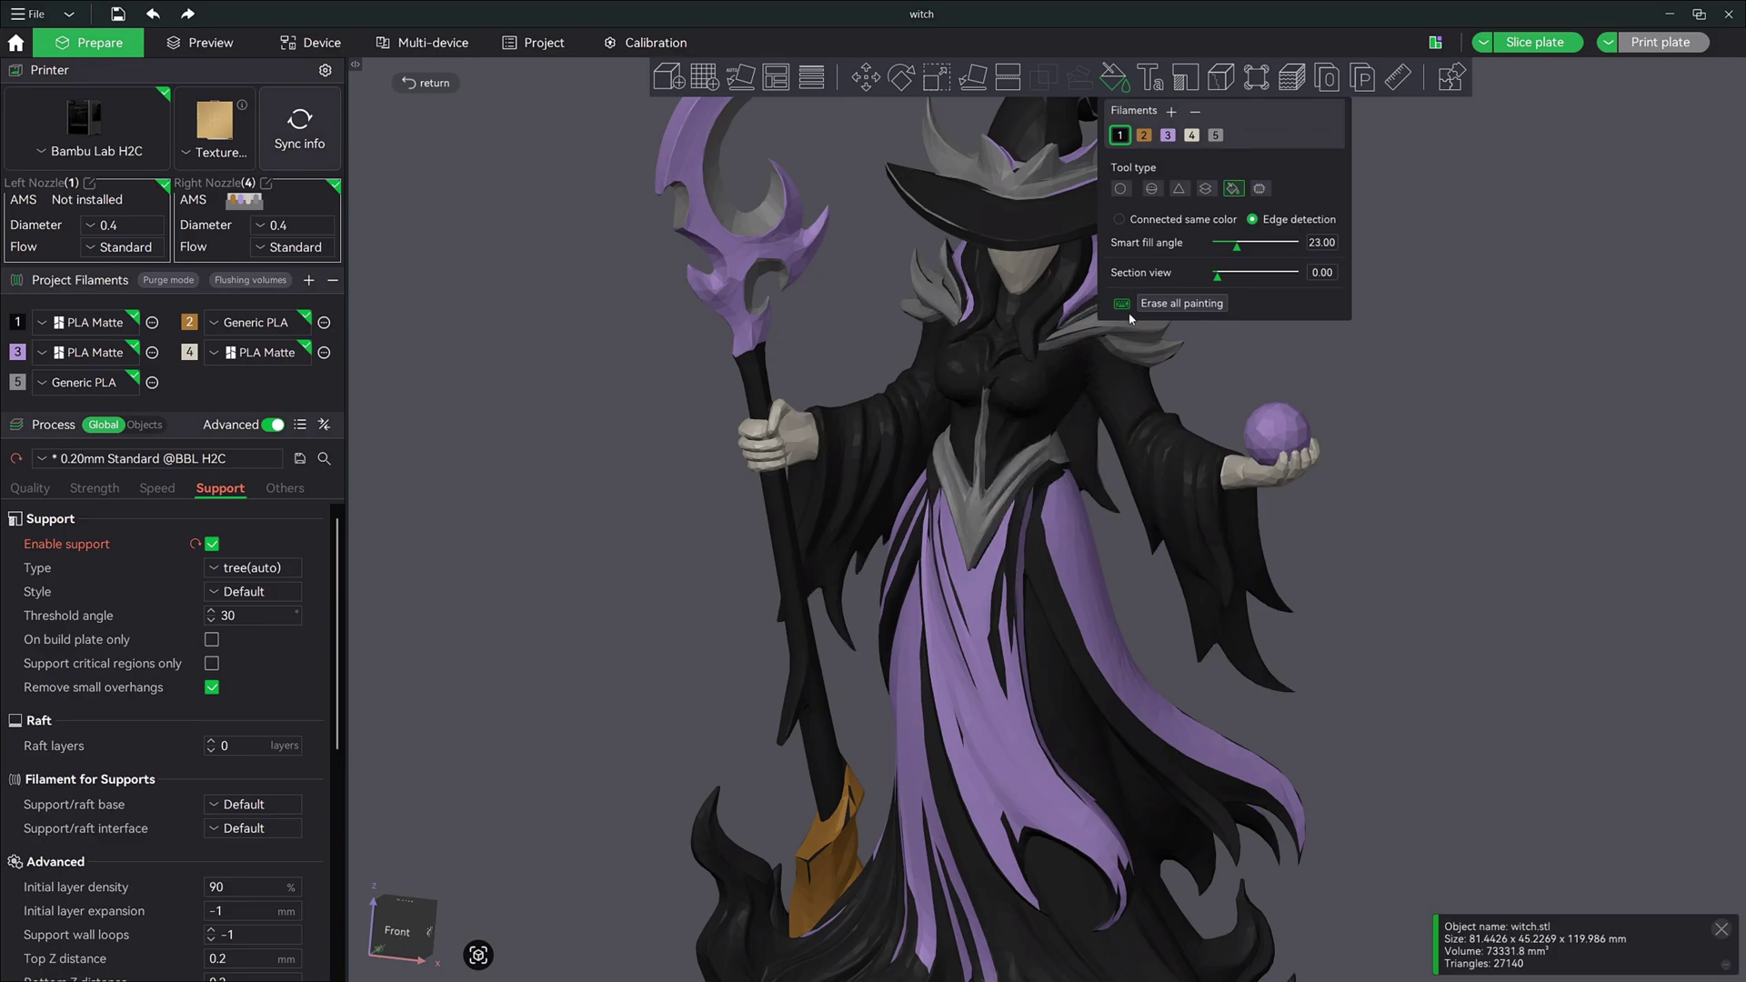
# - Paint the pointed splinter on the staff's lower shaft with filament 2, using edge-detection fill at a smart fill angle of 10
pyautogui.moveTo(1600, 554); pyautogui.dragTo(1278, 700)
pyautogui.press('2')
pyautogui.keyDown('alt'); pyautogui.scroll(-13, 1400, 582); pyautogui.keyUp('alt')
pyautogui.click(545, 620)
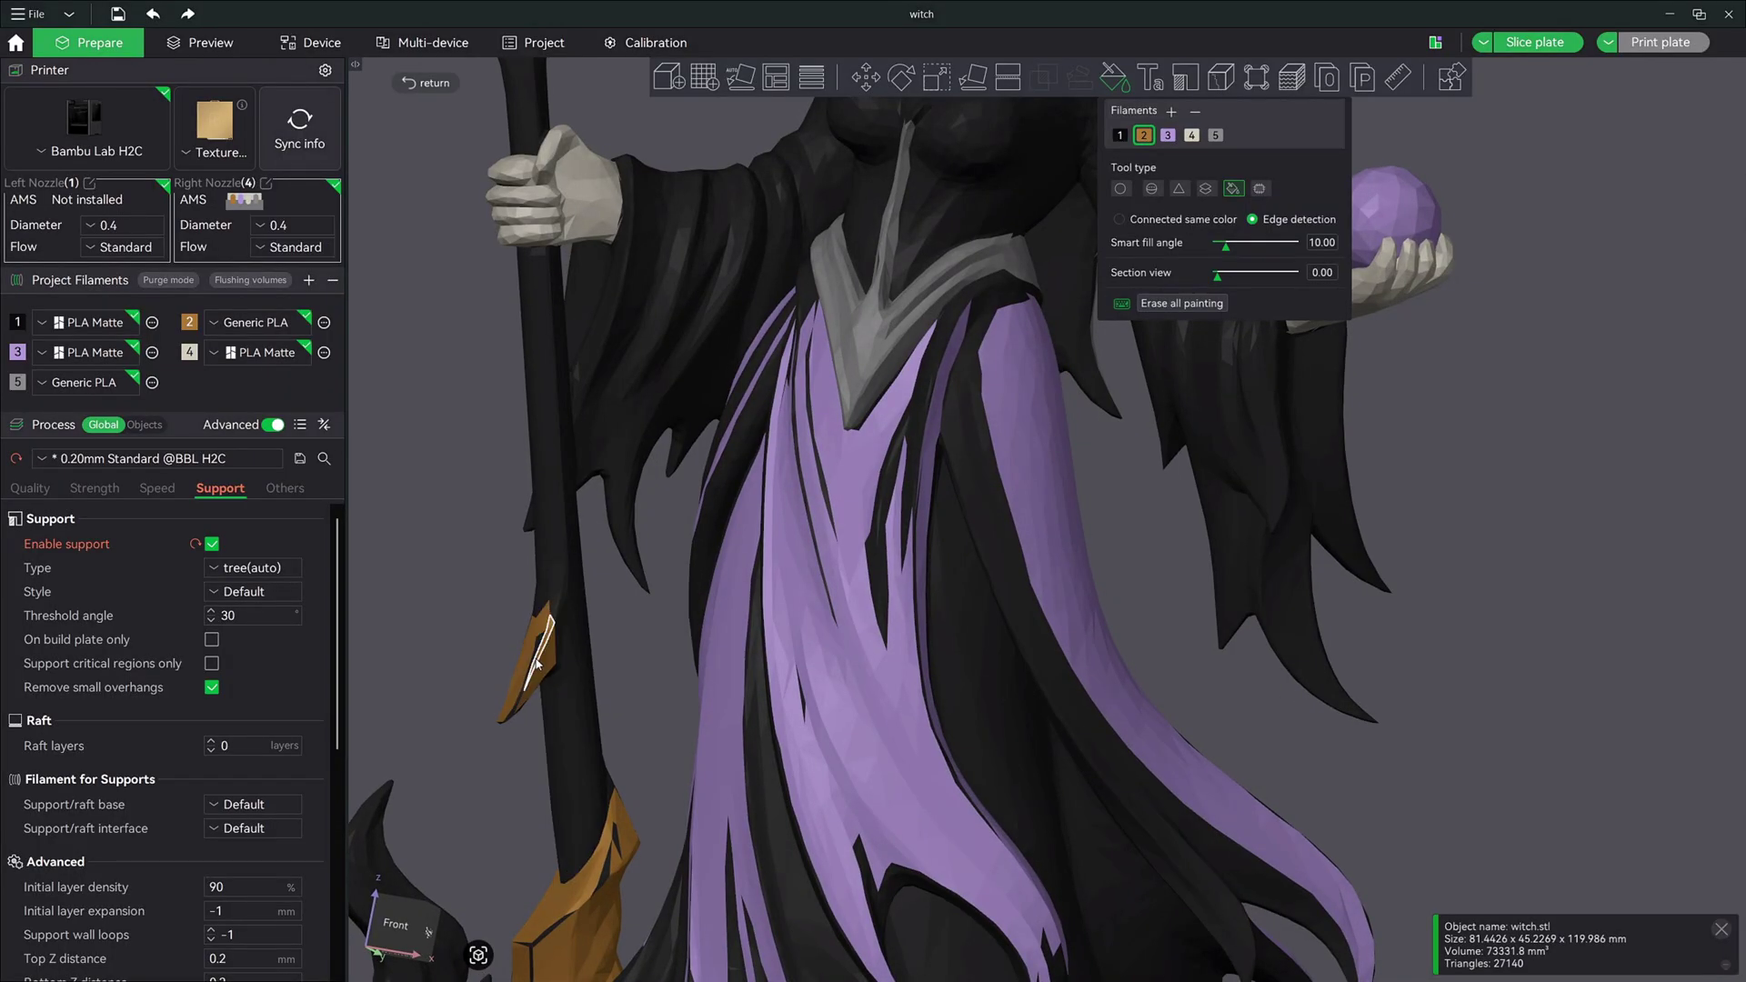
# - Slice the repainted plate again and inspect the prime tower and tree supports in the preview
pyautogui.hotkey('ctrl', 'r')
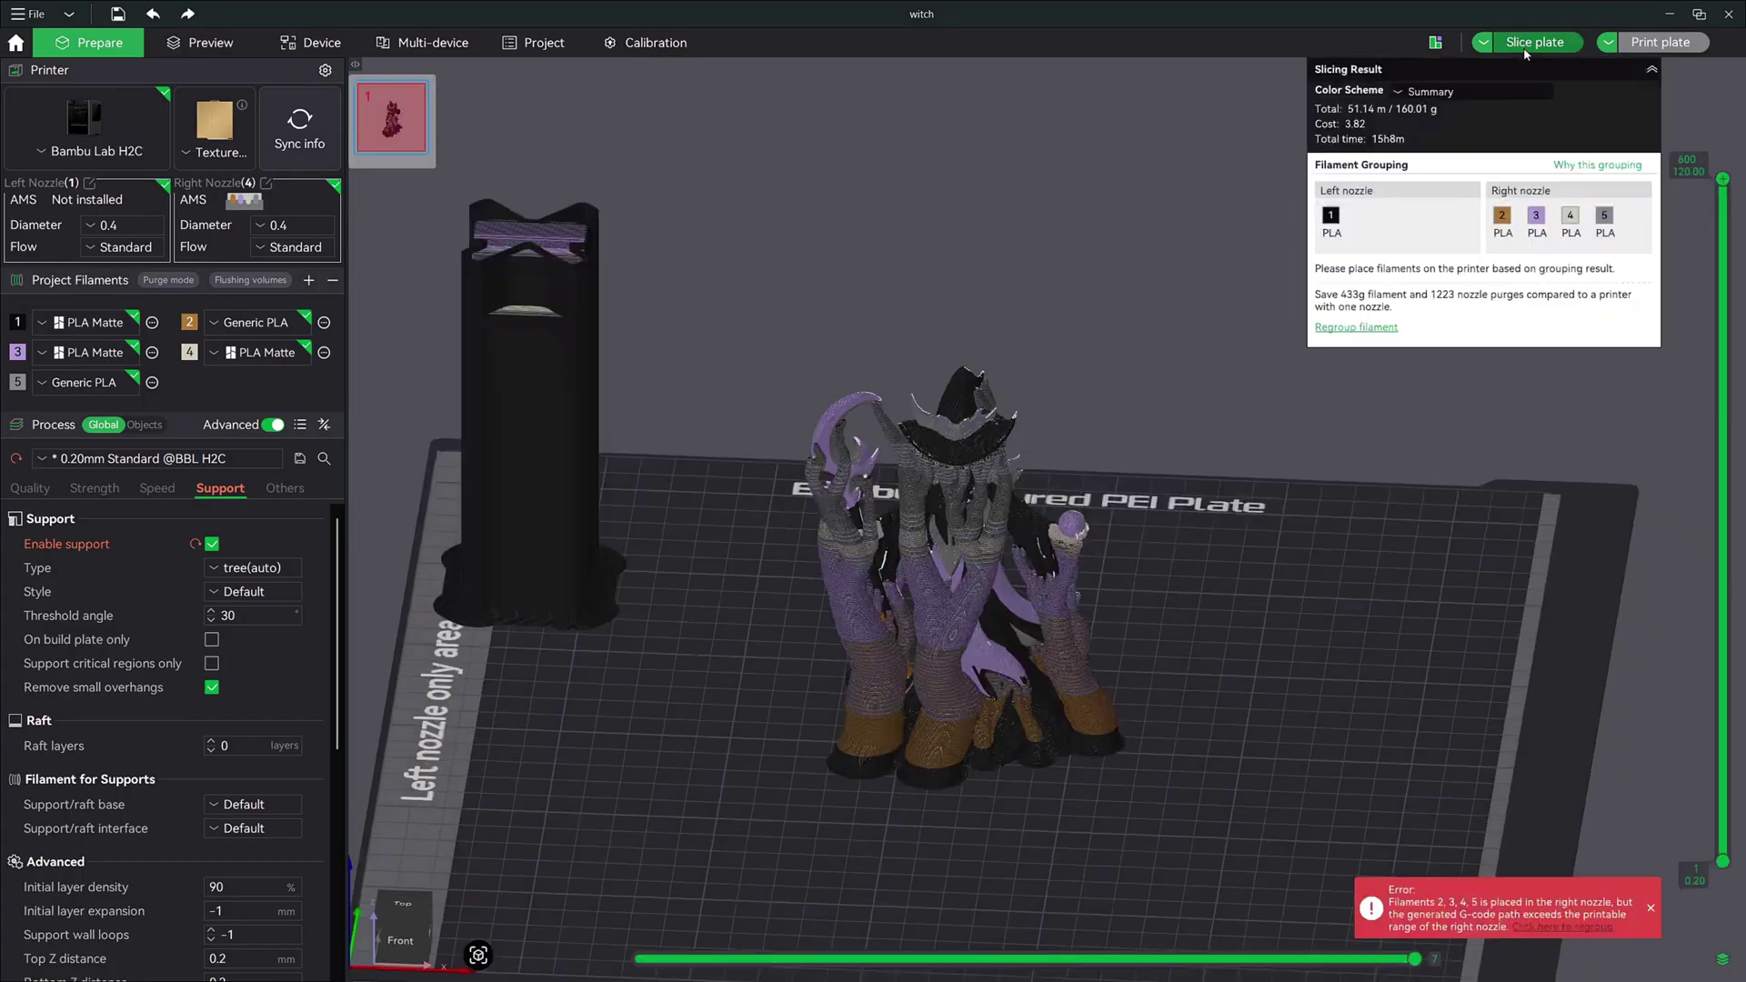
pyautogui.click(1535, 42)
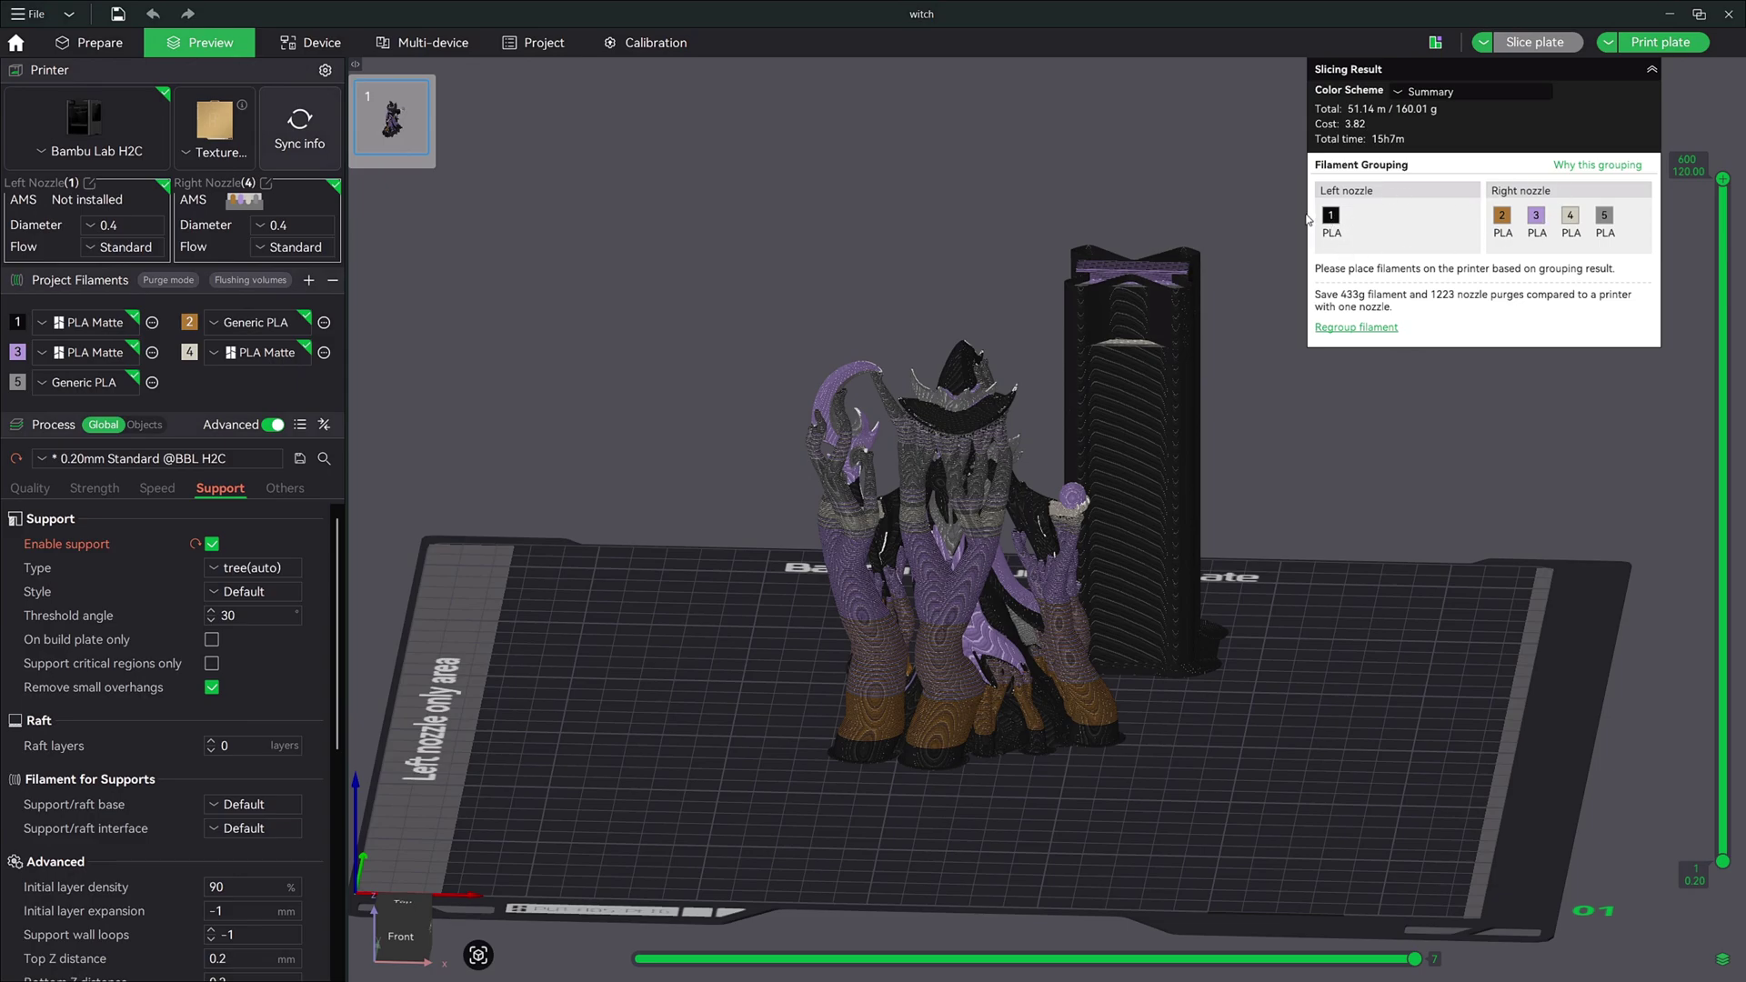
pyautogui.moveTo(1252, 545); pyautogui.dragTo(1318, 542)
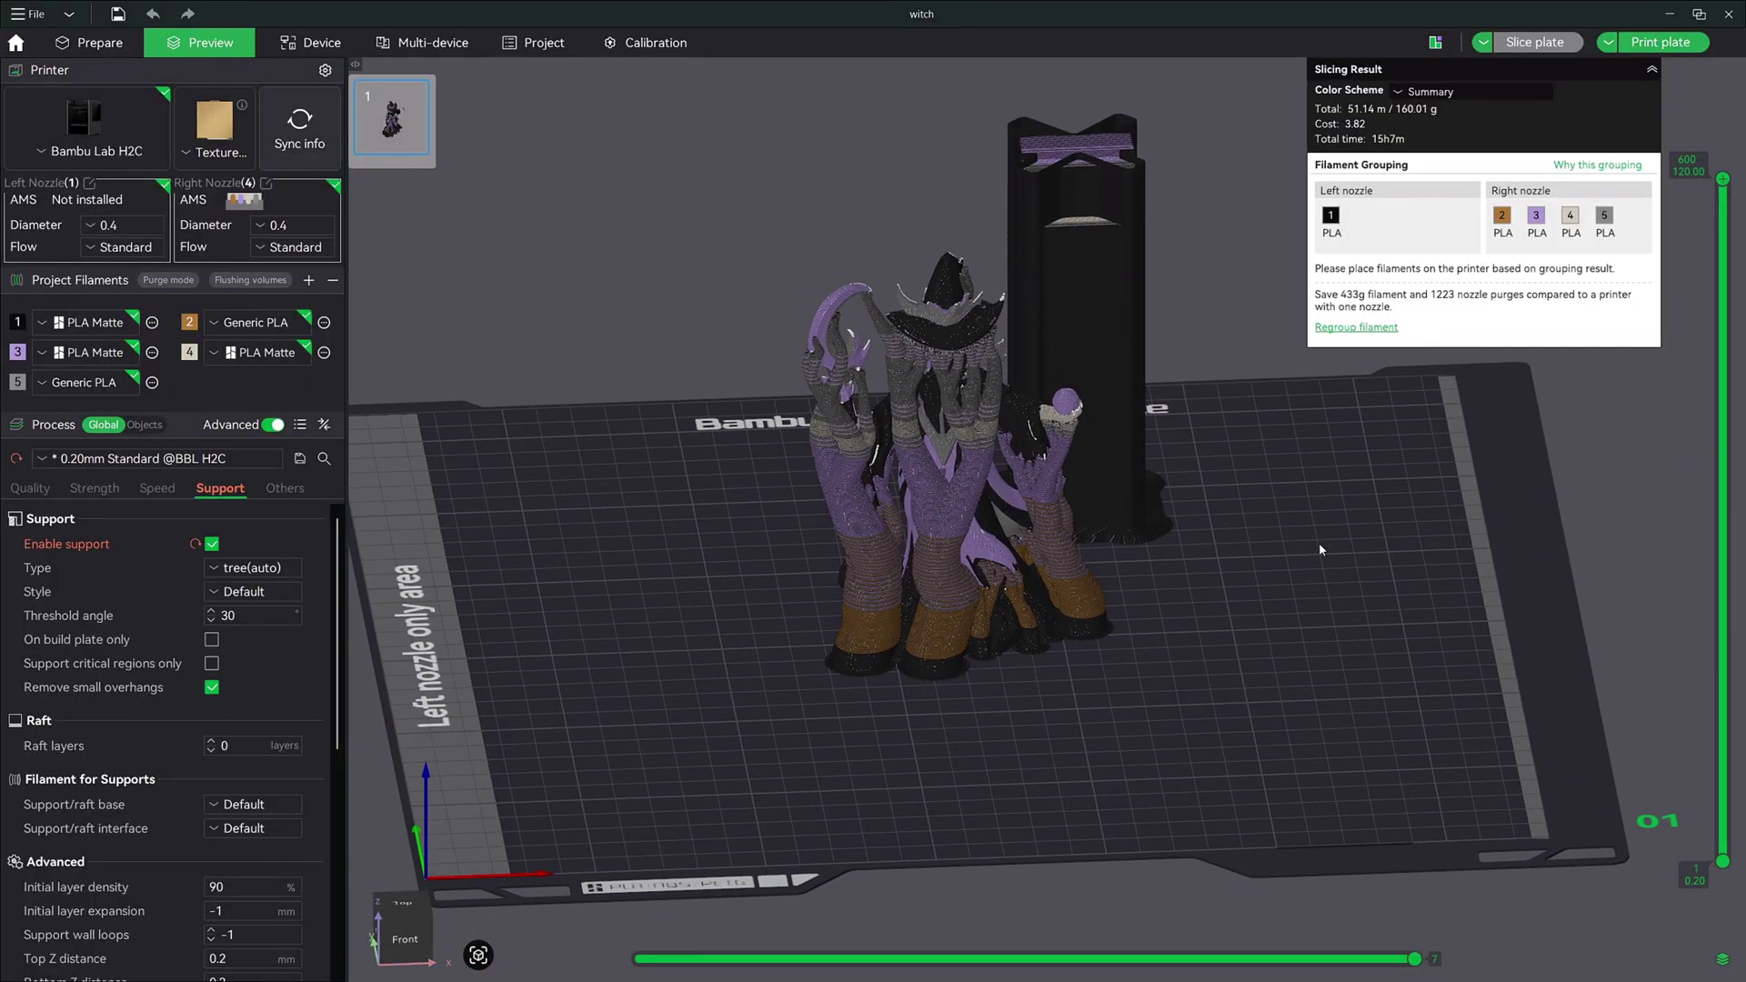
# - Try Convenience Mode and Custom Mode for filament grouping, and restore Filament-Saving Mode
pyautogui.moveTo(1323, 85)
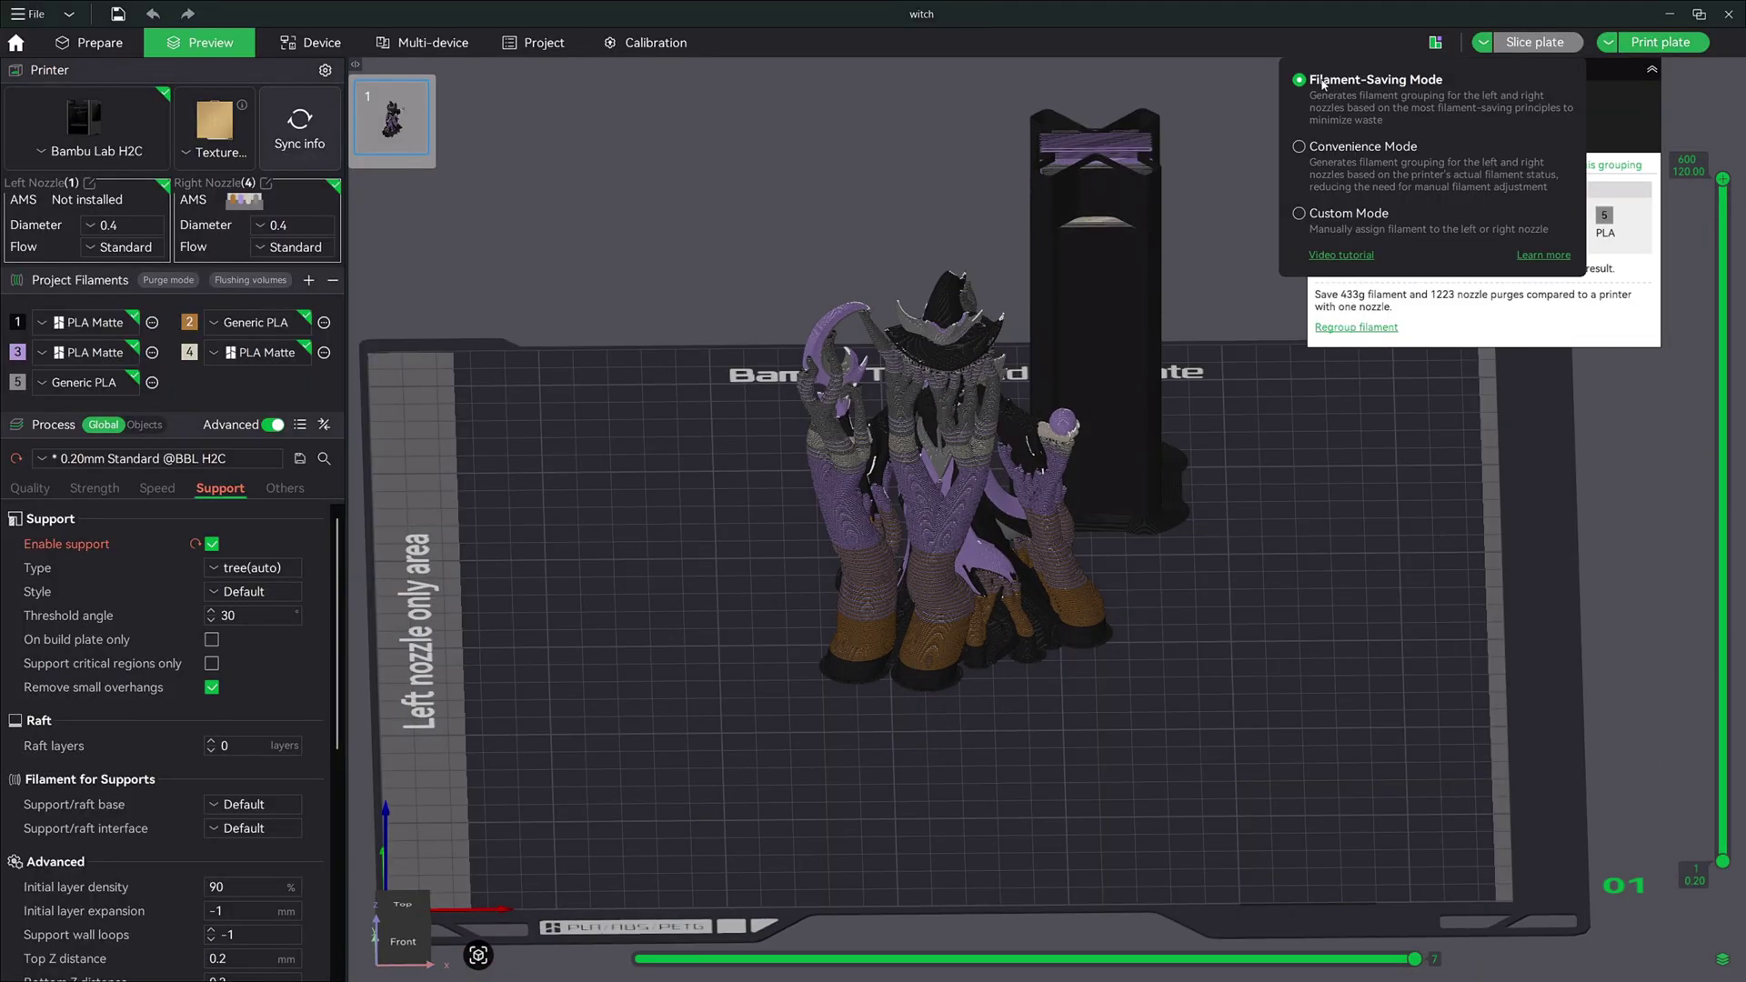
pyautogui.click(1299, 148)
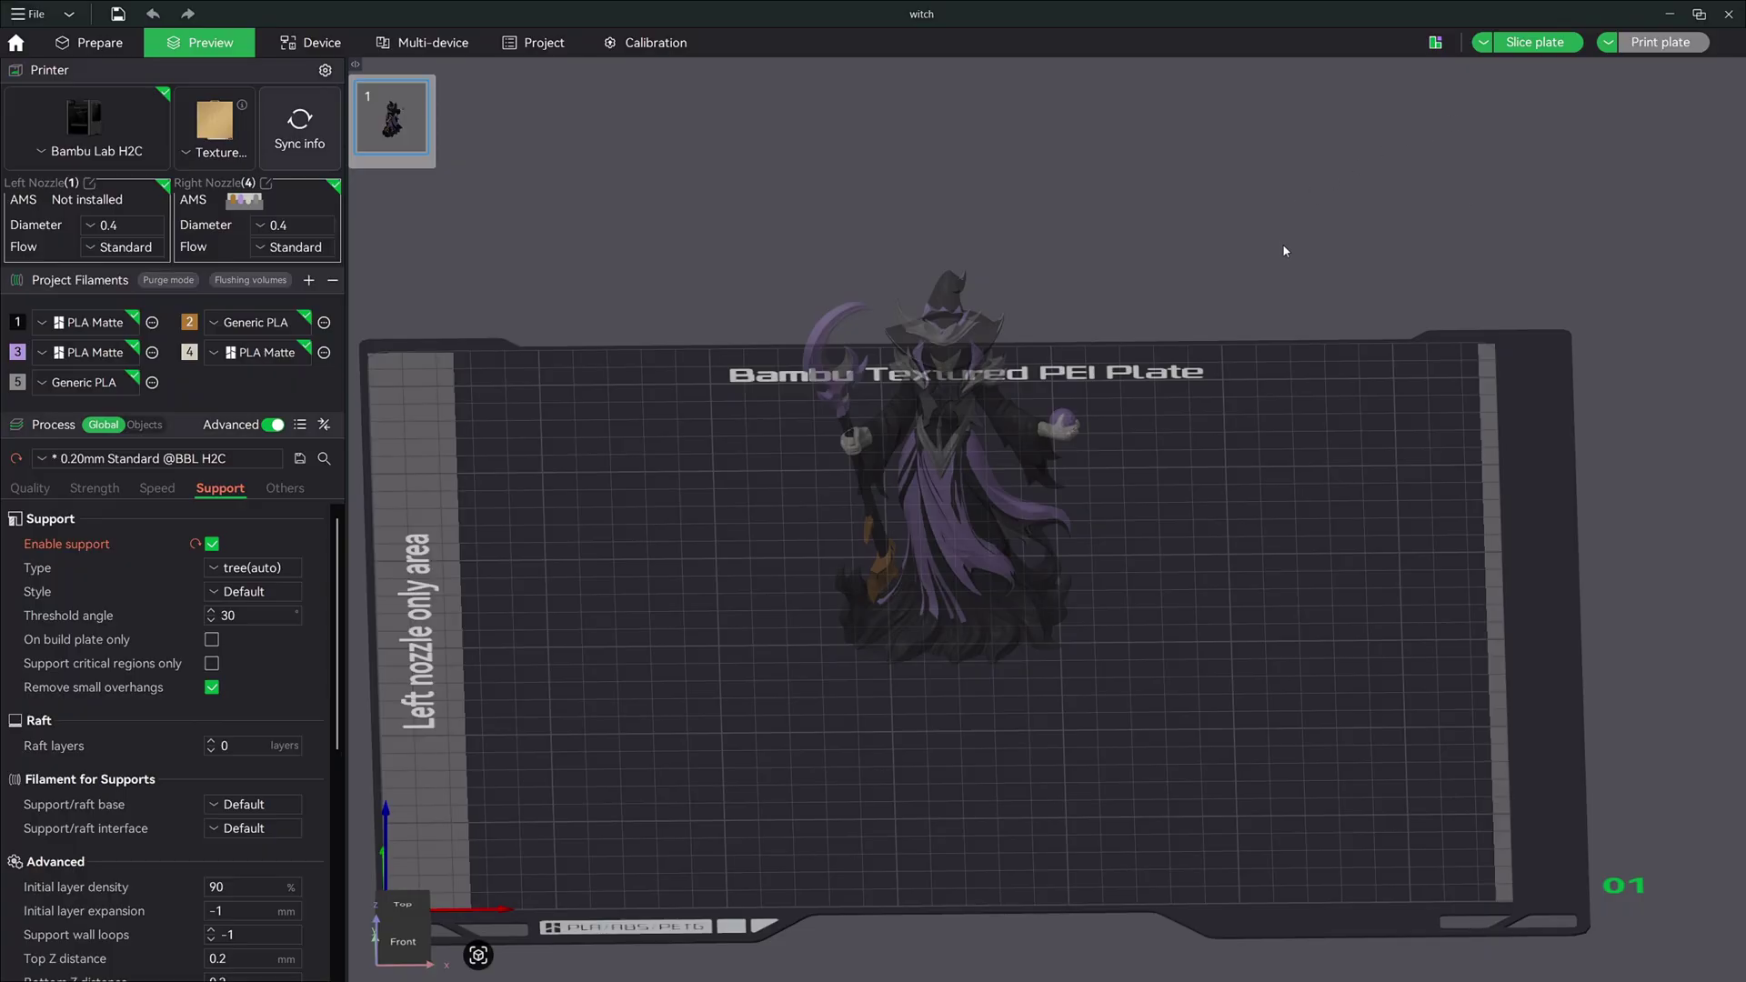
pyautogui.moveTo(1435, 41)
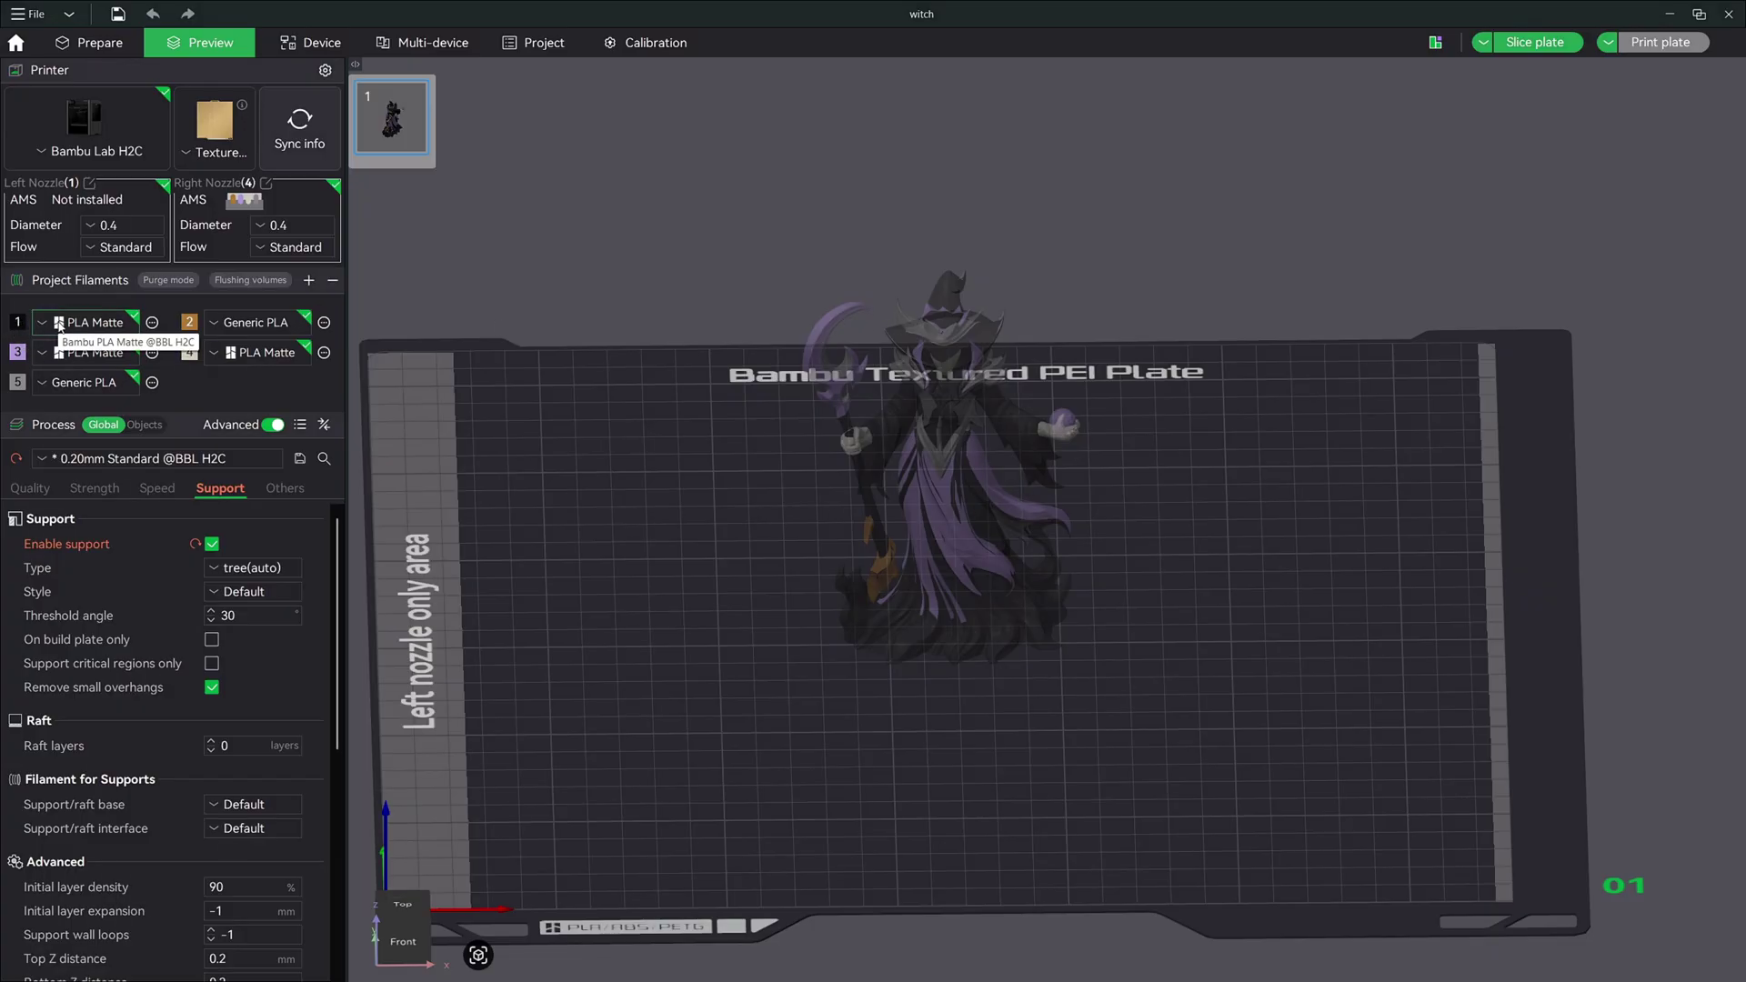
pyautogui.moveTo(1530, 48)
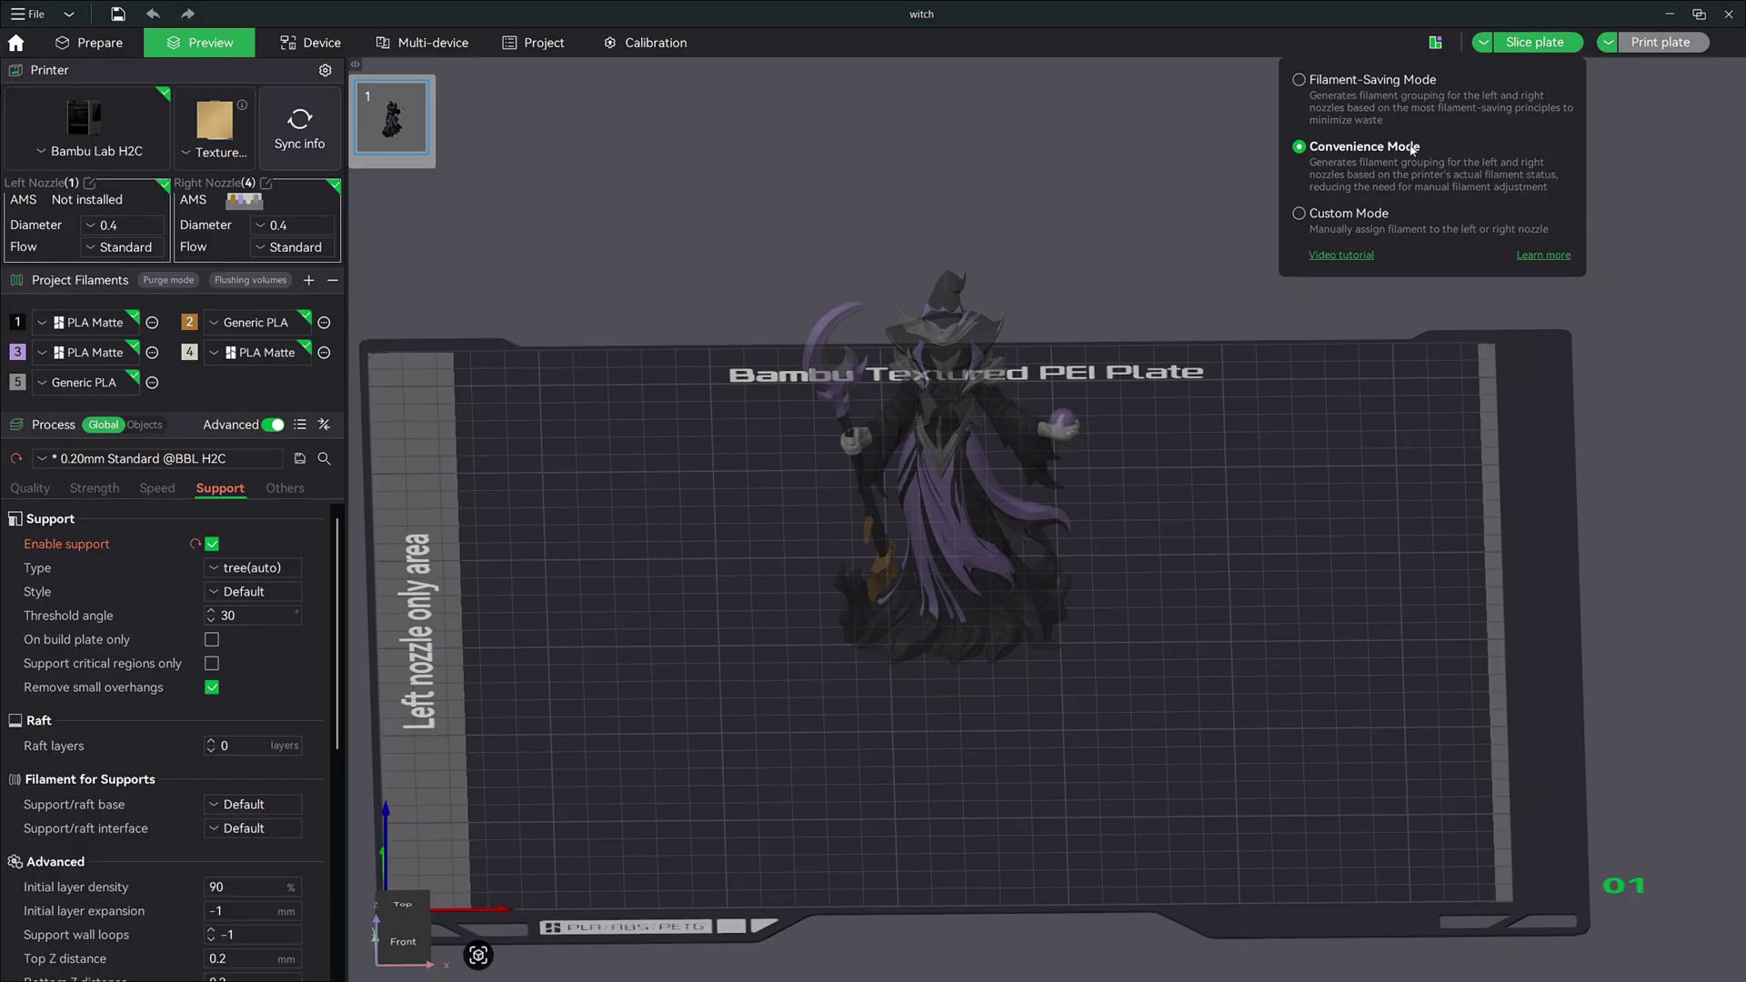
pyautogui.click(1336, 213)
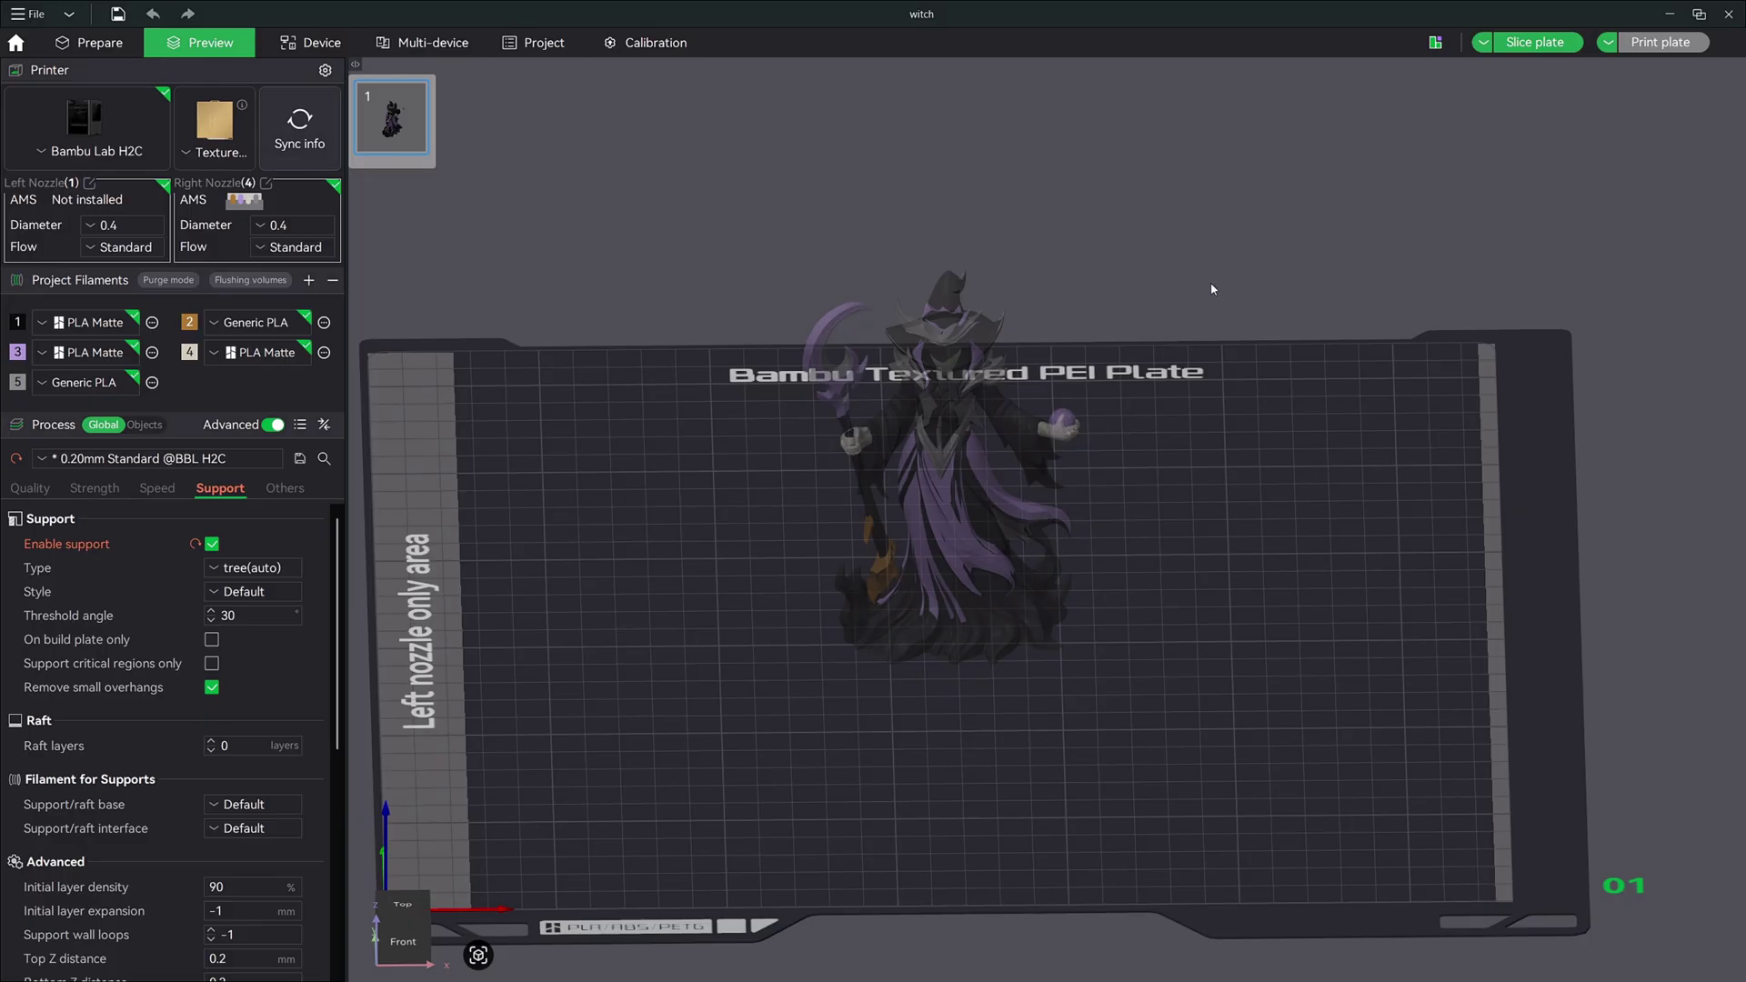
pyautogui.click(1373, 79)
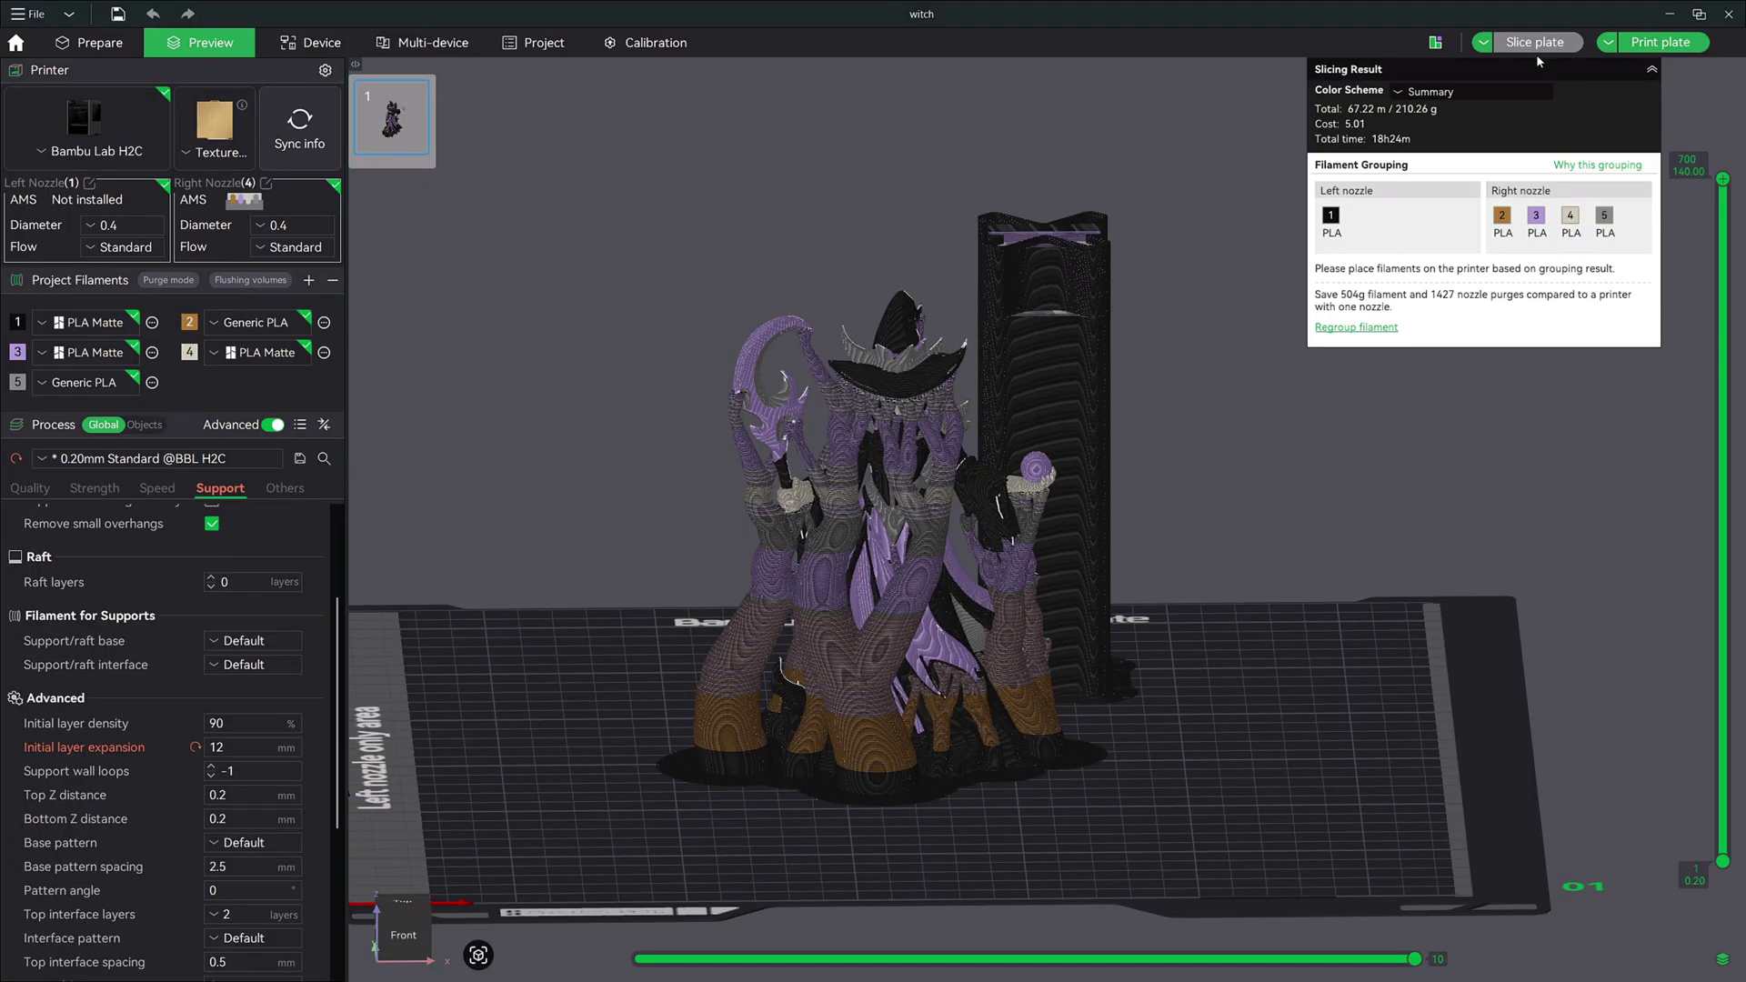
# - Switch the preview color scheme to Line Type and examine the supports, their enlarged bases and the prime tower
pyautogui.click(1454, 92)
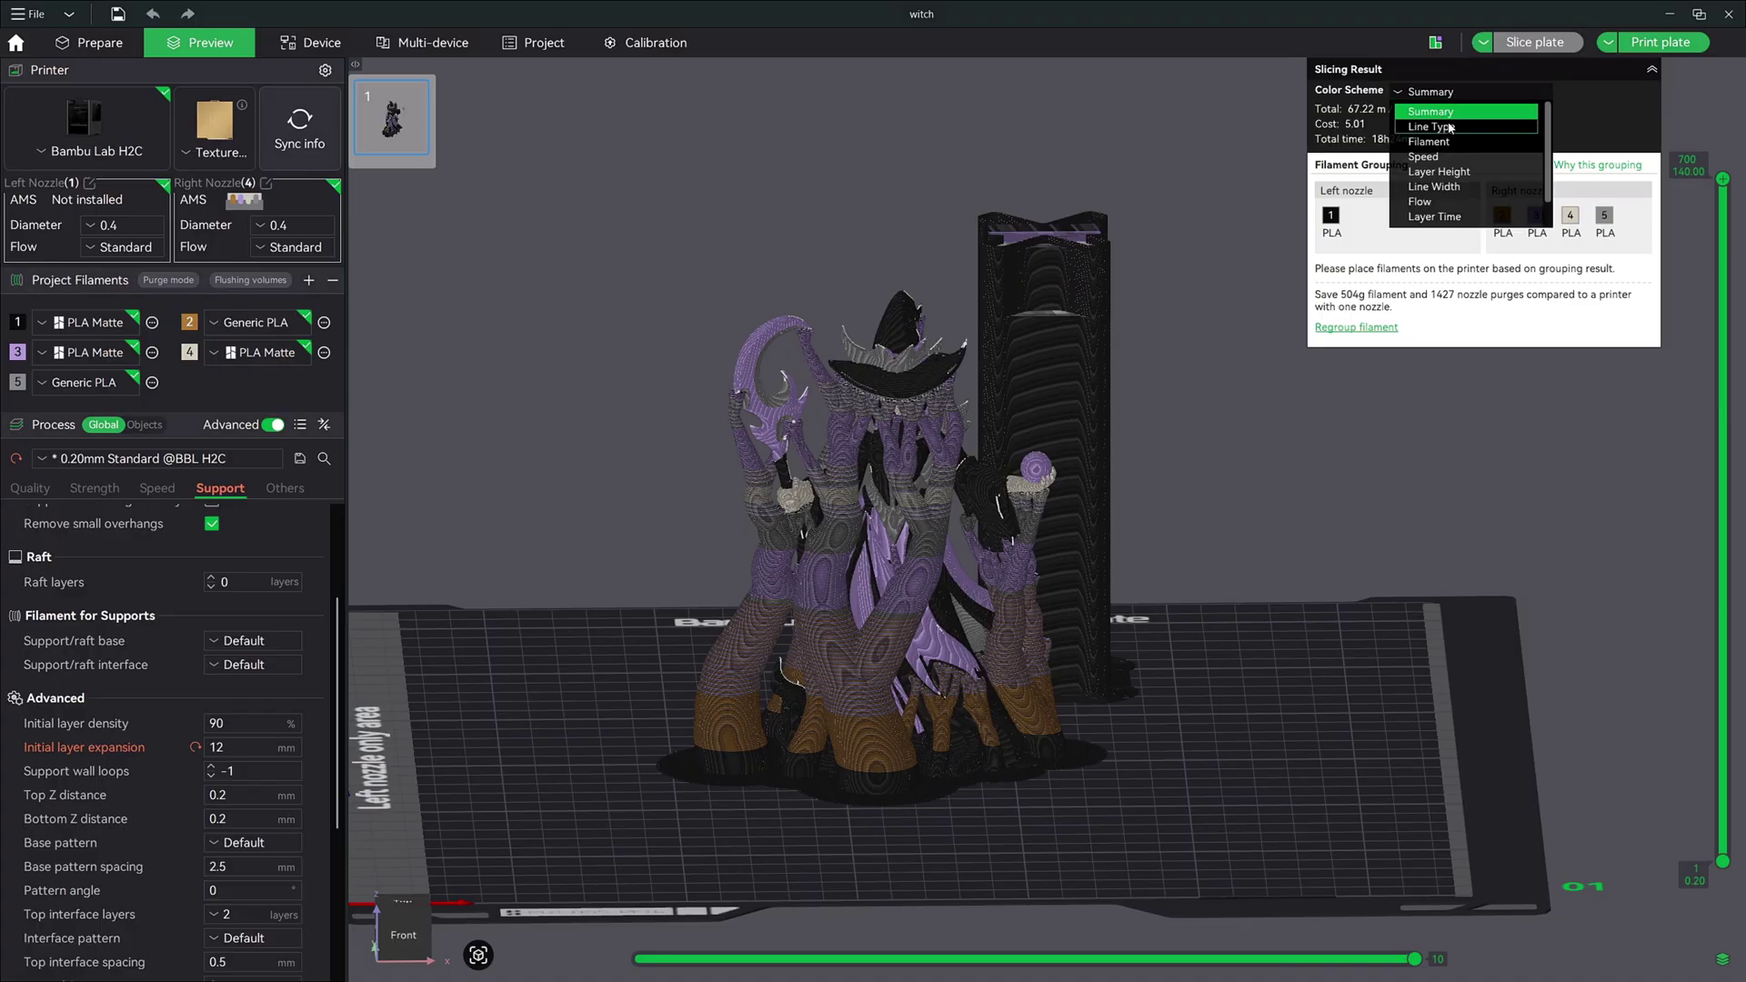
pyautogui.click(1450, 127)
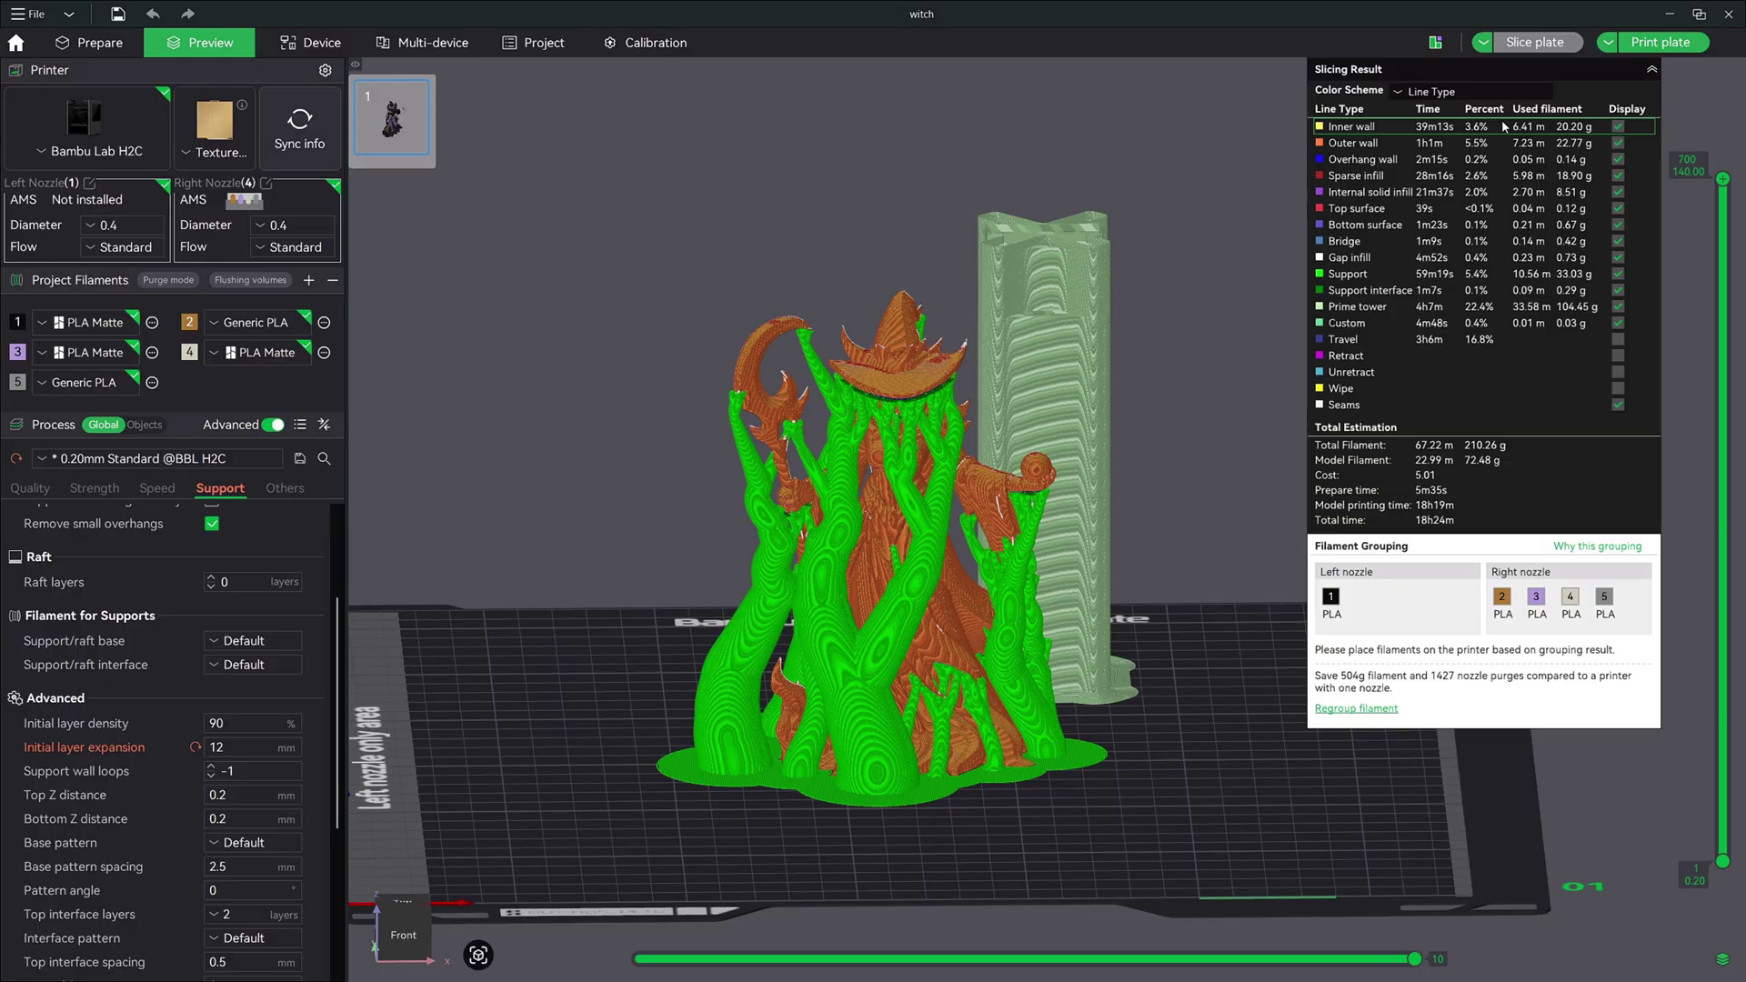
pyautogui.moveTo(1246, 396)
pyautogui.mouseDown()
pyautogui.moveTo(1231, 423)
pyautogui.moveTo(1198, 417)
pyautogui.moveTo(1219, 389)
pyautogui.mouseUp()
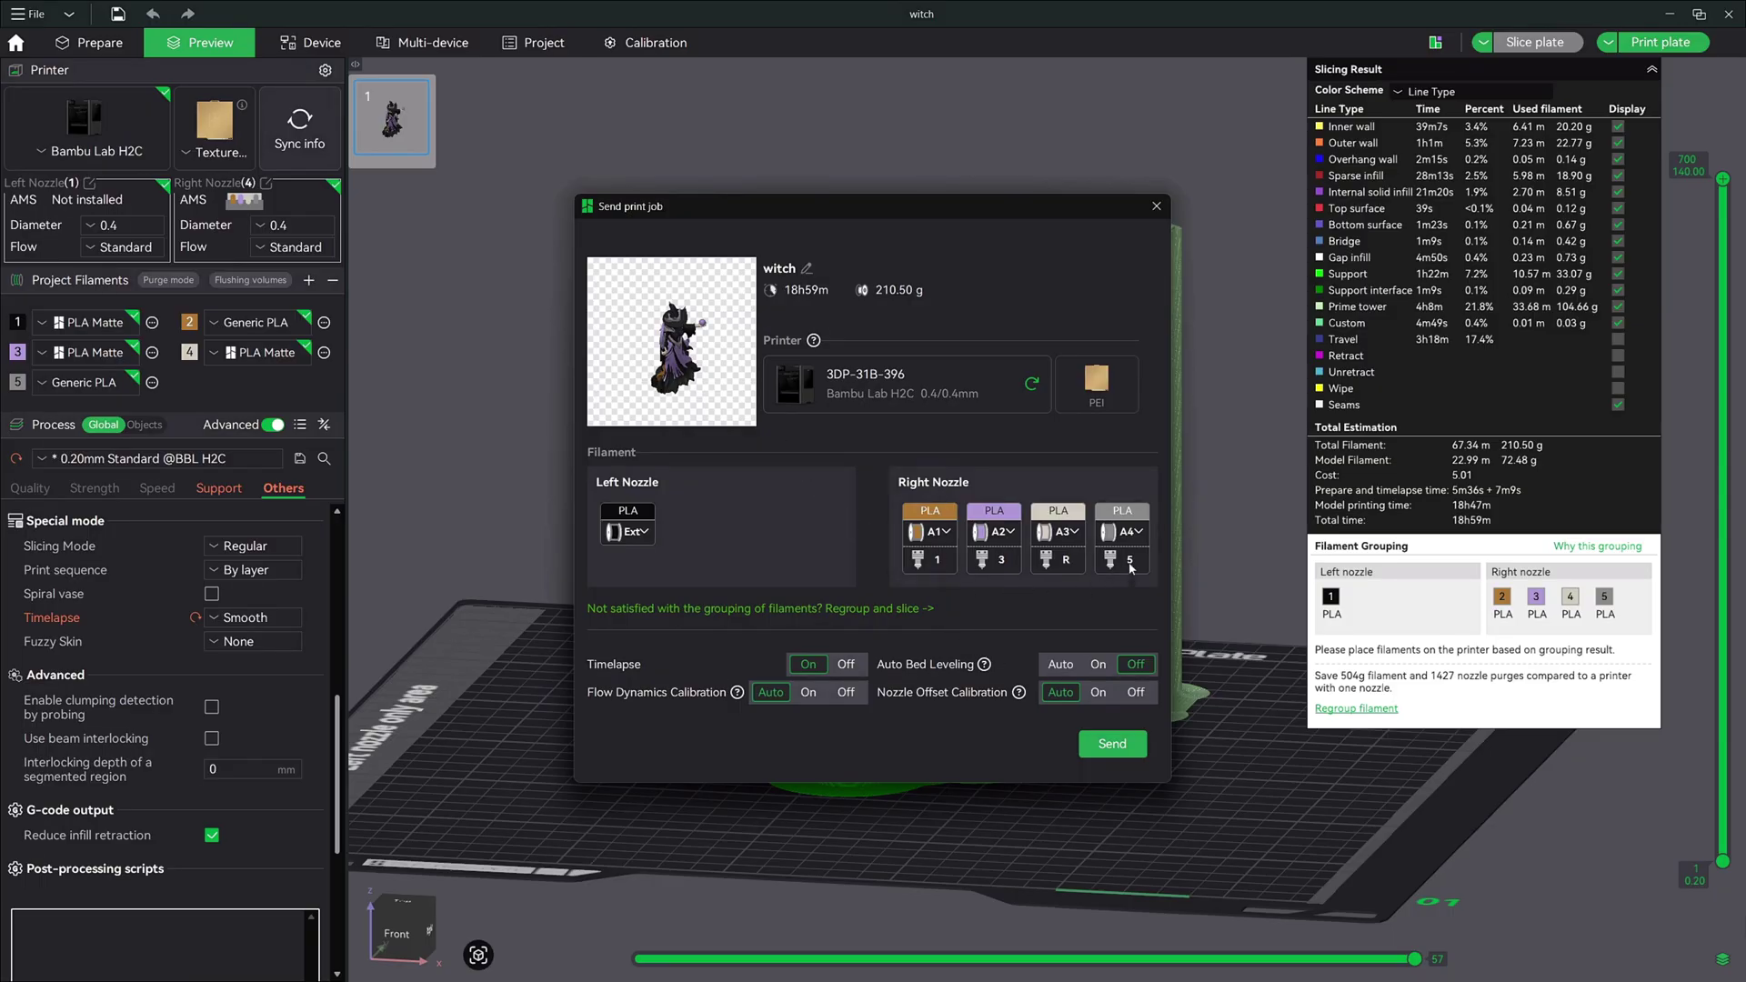
# - Review the print job's filament assignments for both nozzles and send the witch to the Bambu Lab H2C
pyautogui.moveTo(819, 222); pyautogui.dragTo(717, 243)
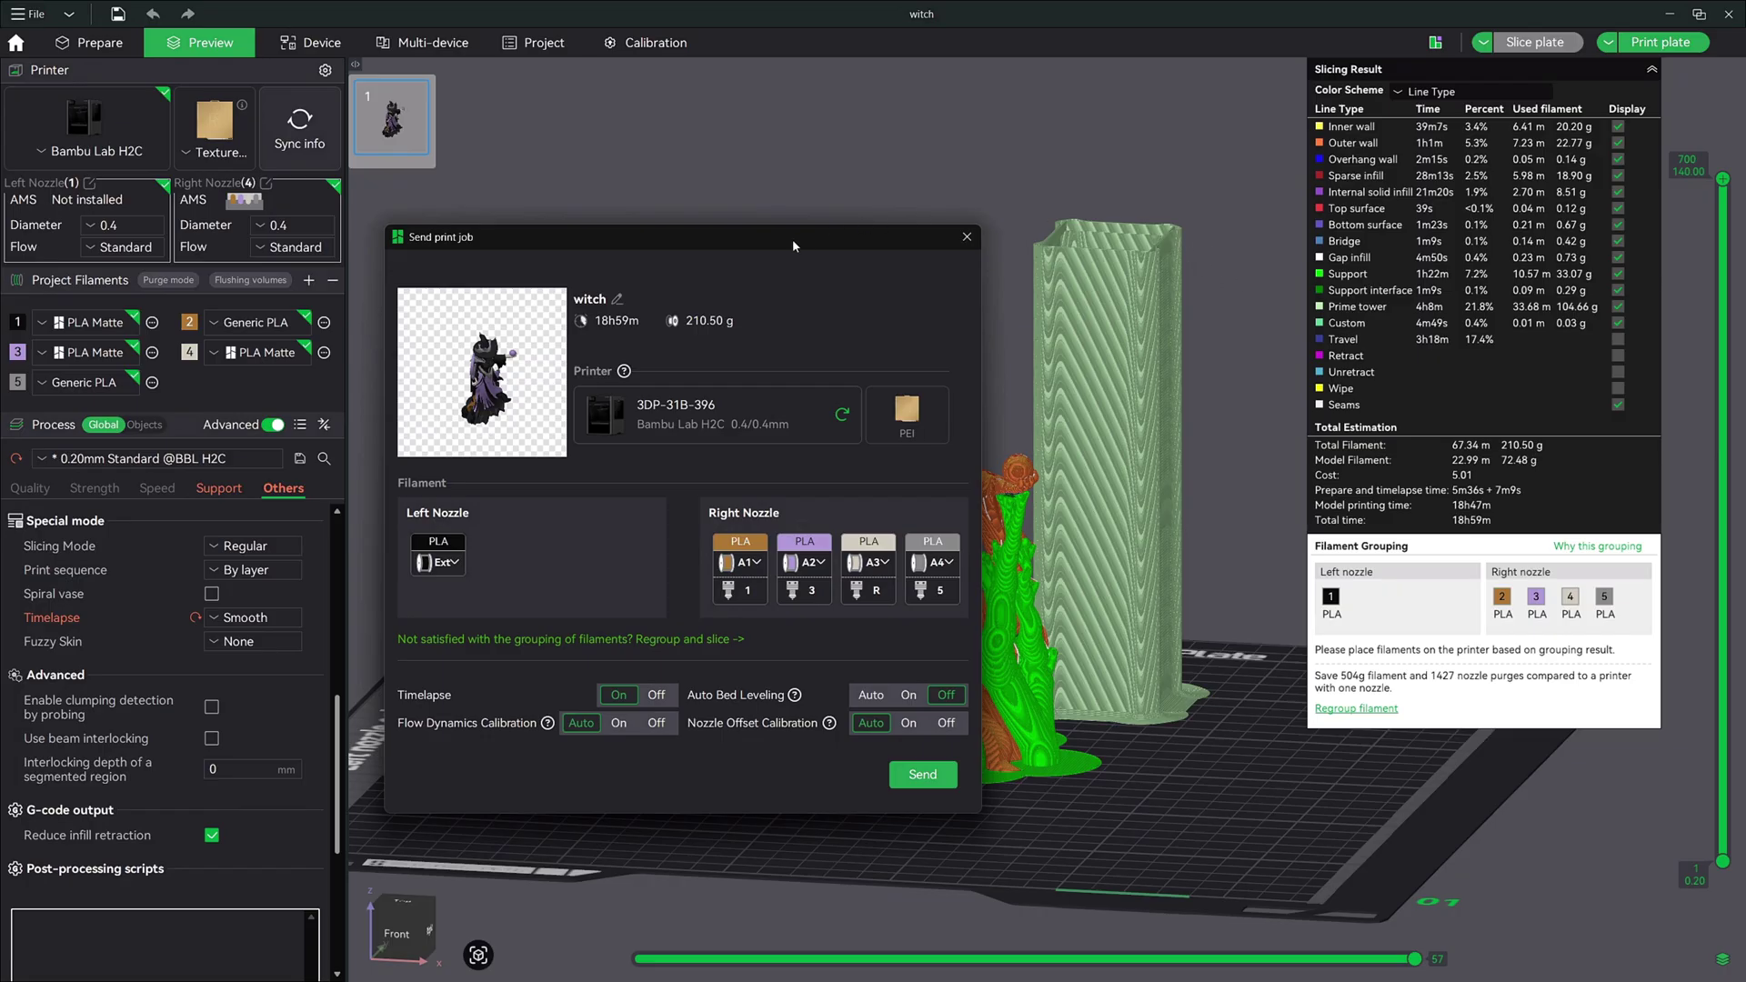
pyautogui.moveTo(793, 241); pyautogui.dragTo(937, 209)
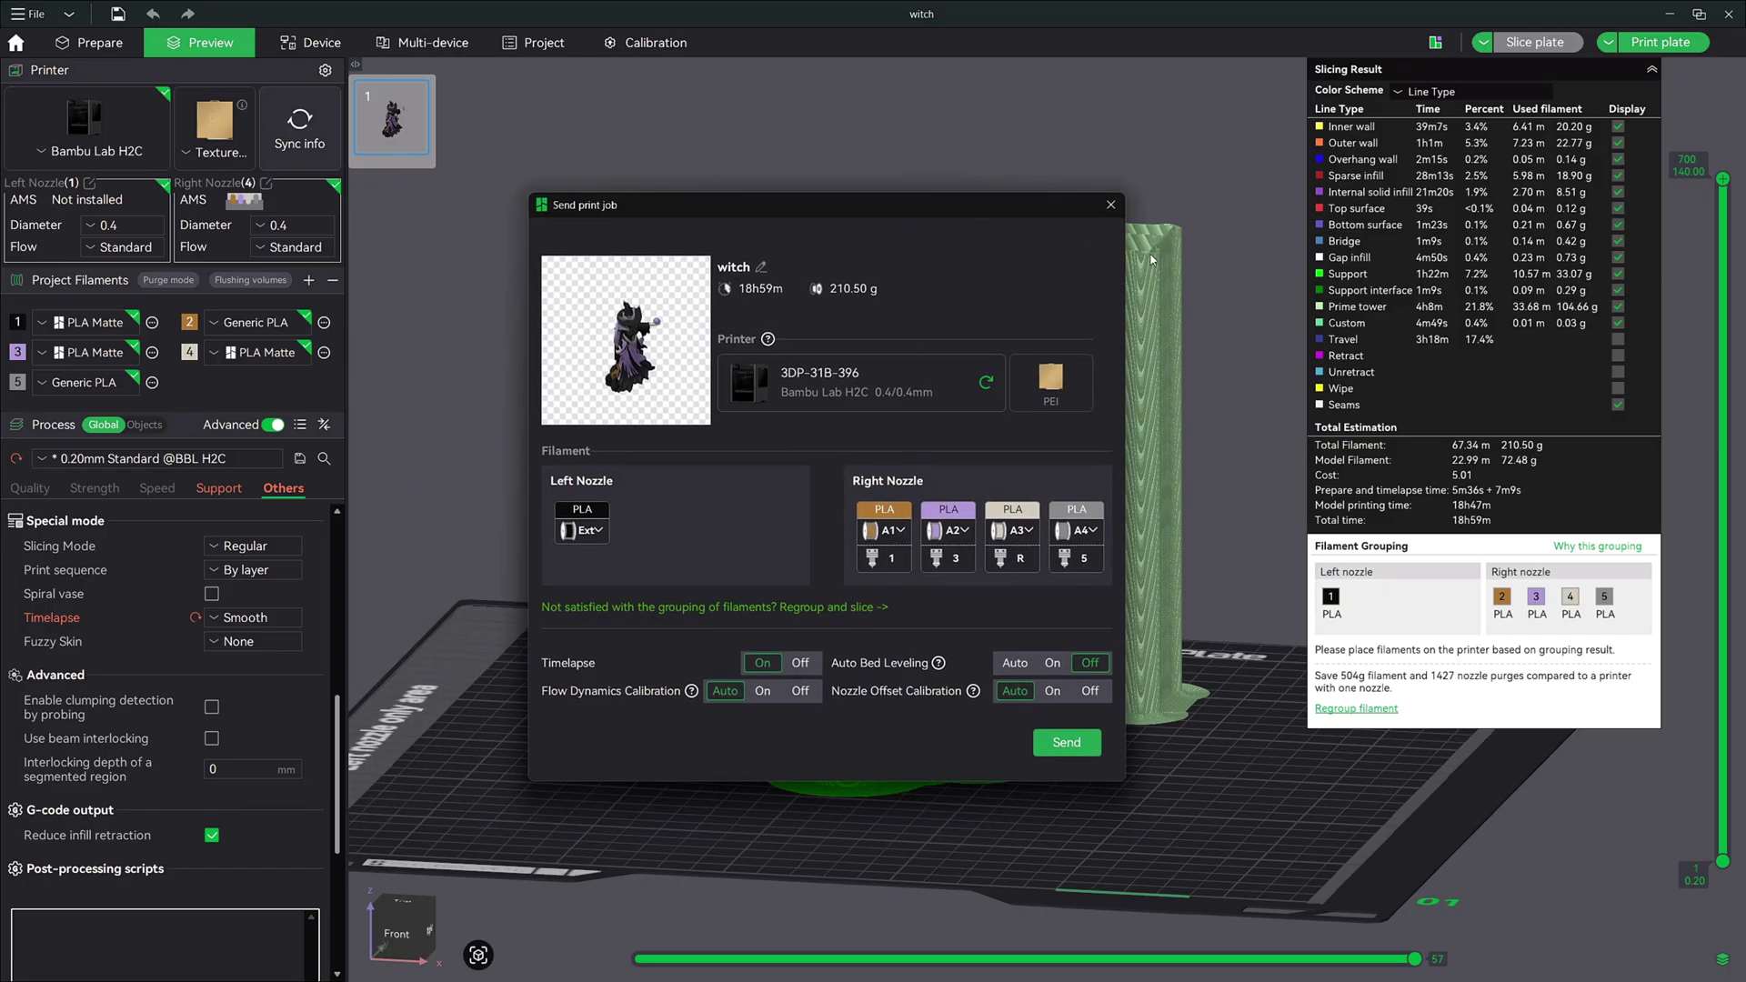
pyautogui.moveTo(945, 206); pyautogui.dragTo(702, 216)
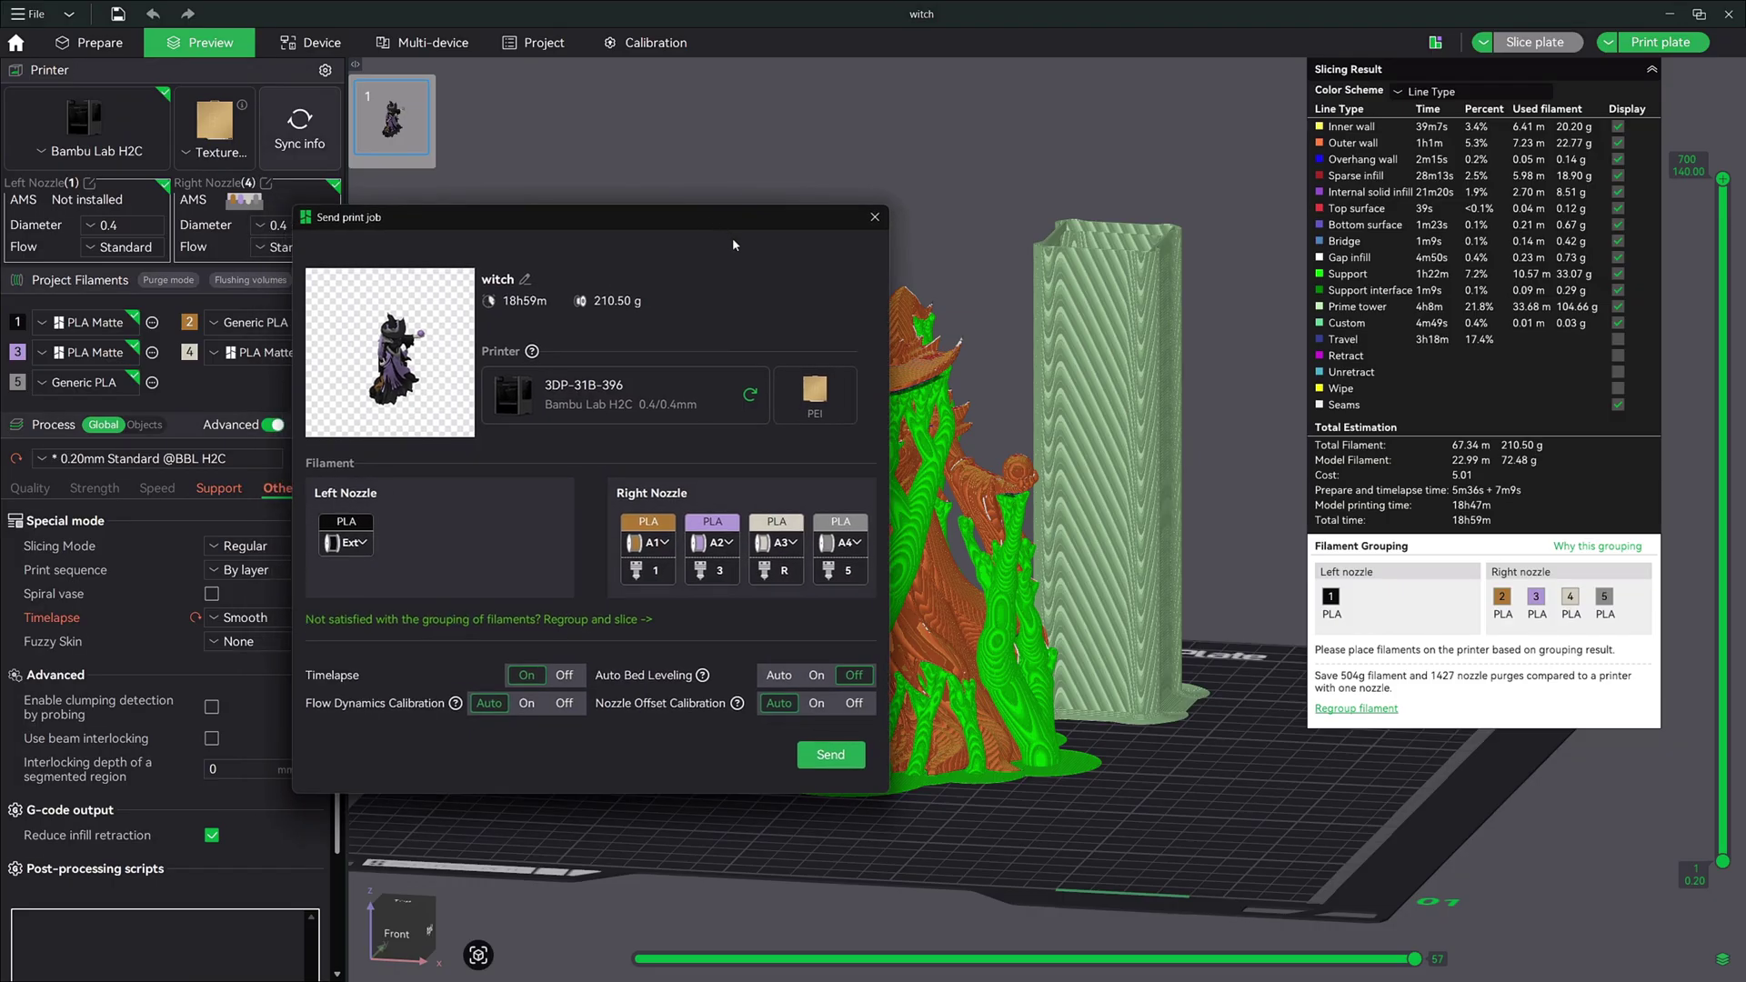
pyautogui.moveTo(732, 219); pyautogui.dragTo(889, 220)
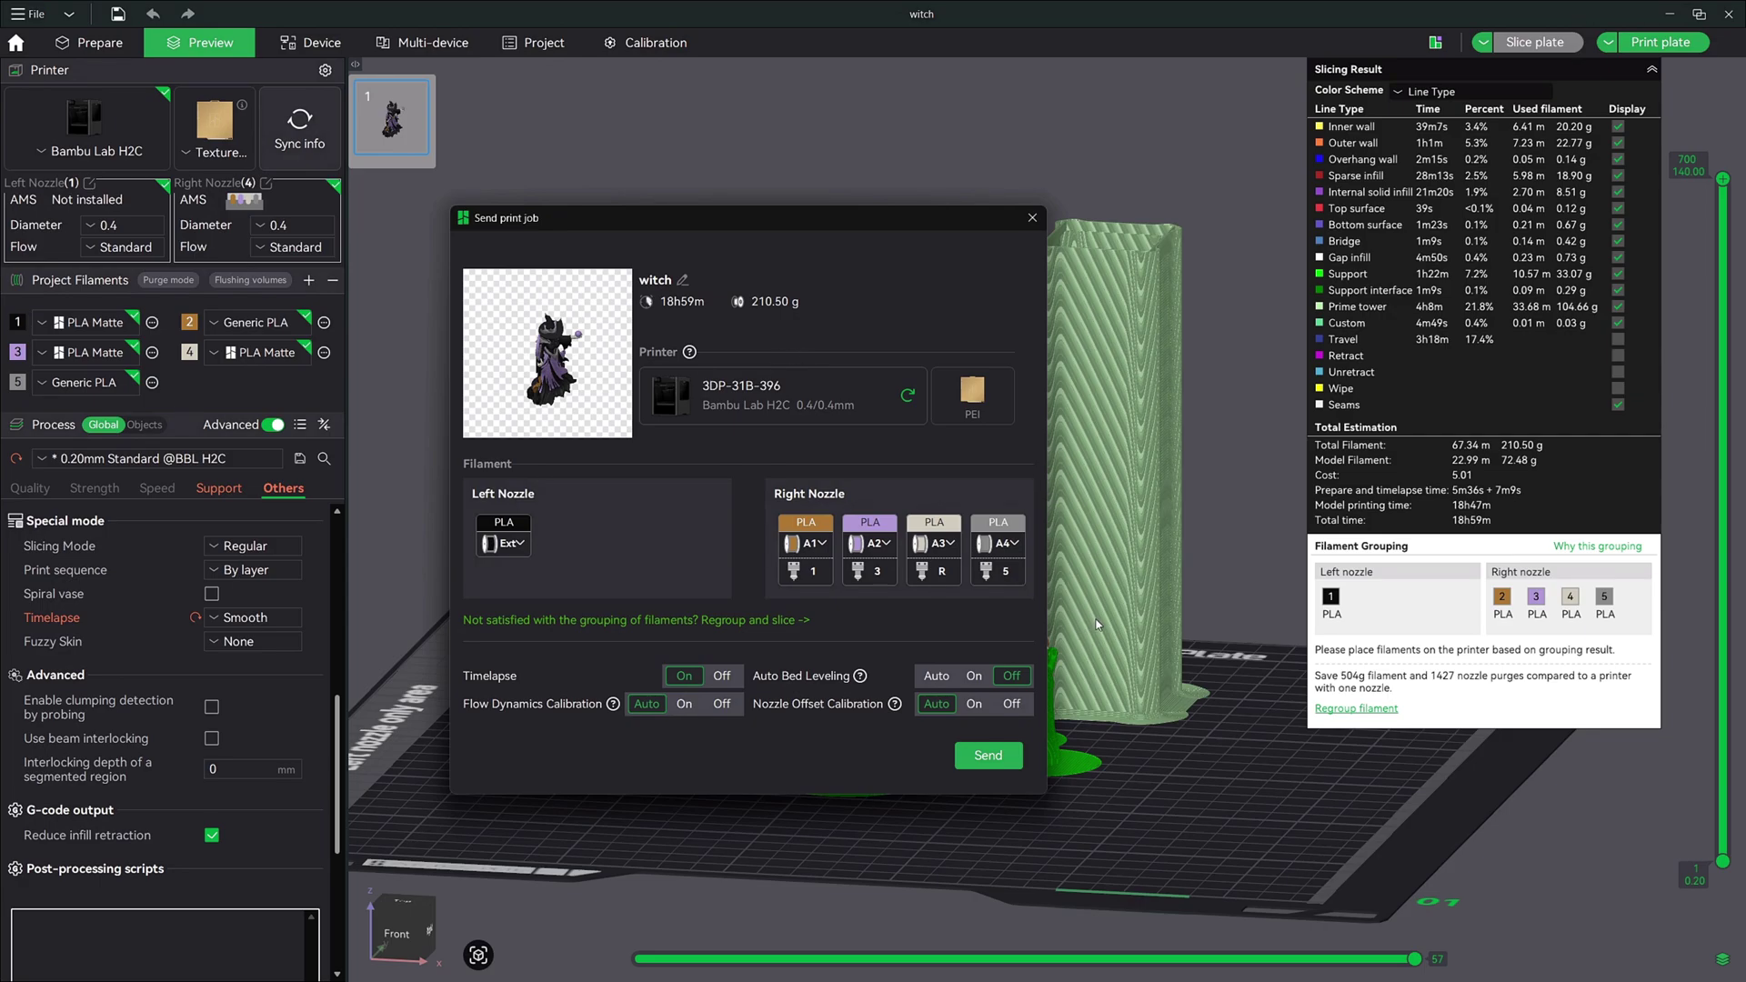
pyautogui.click(1005, 760)
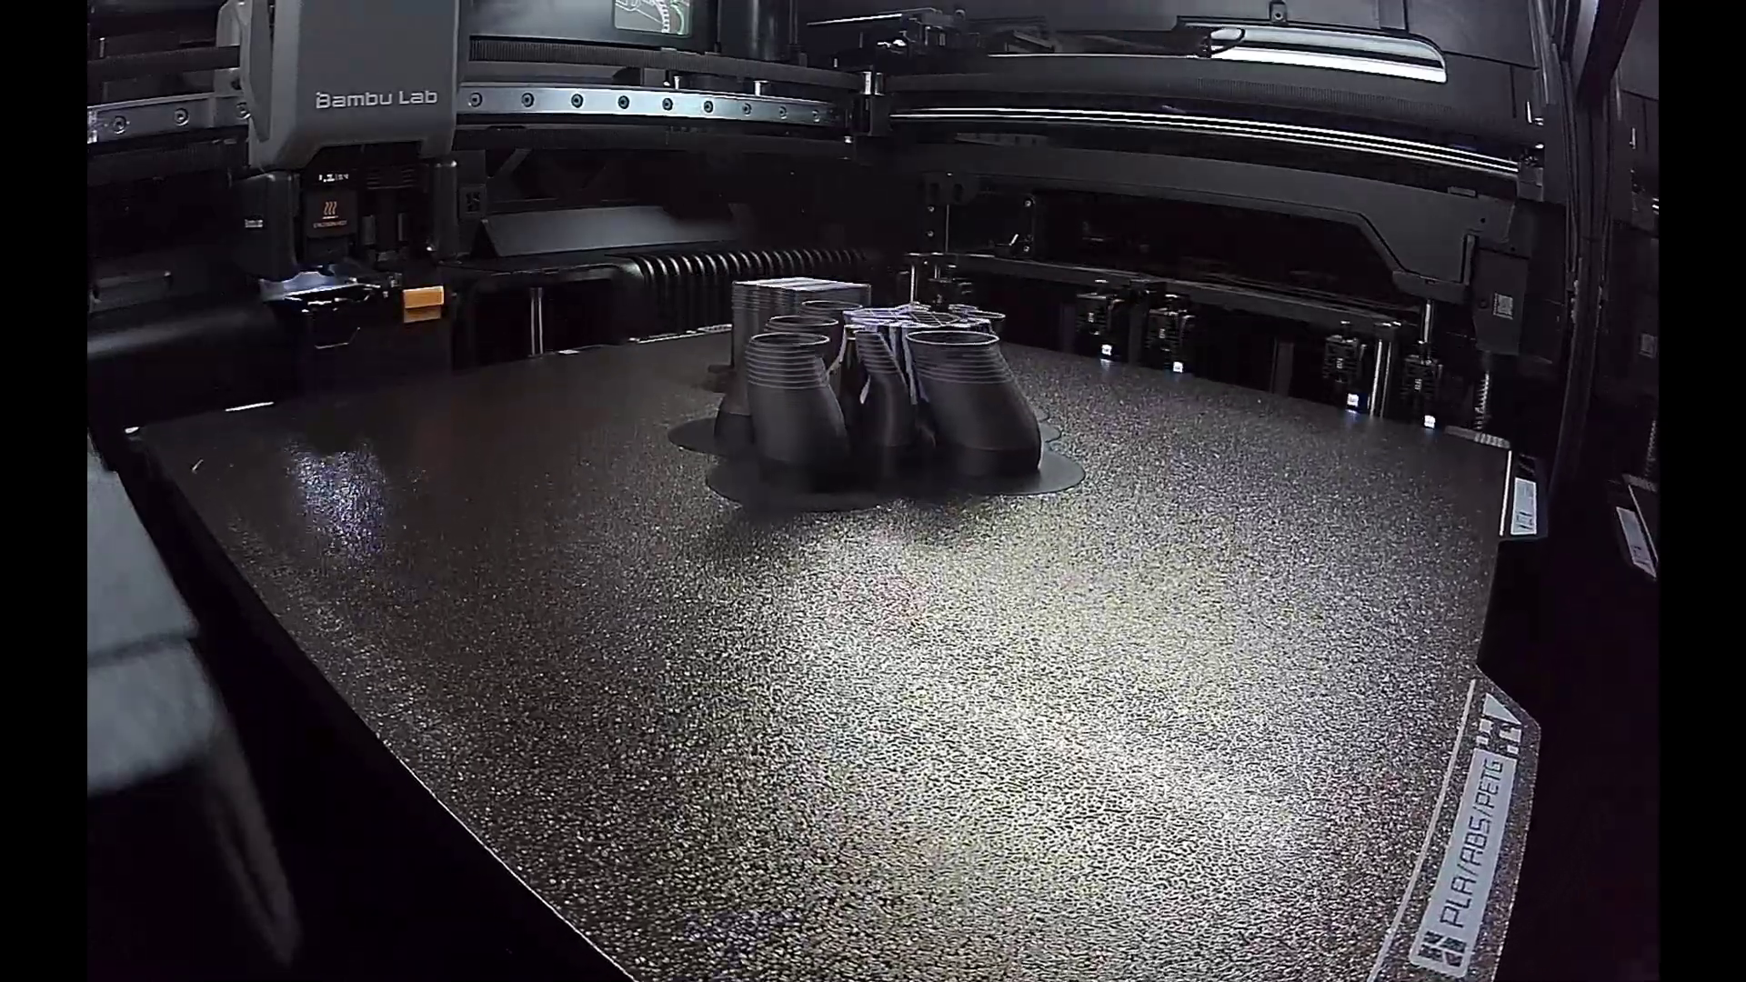